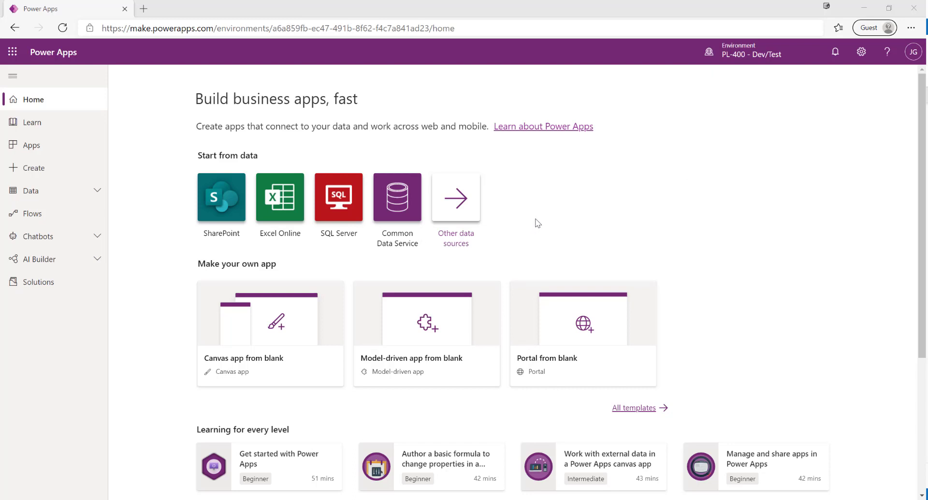
Go from the gear menu's Advanced settings to Settings > Security > Security Roles.
click(864, 52)
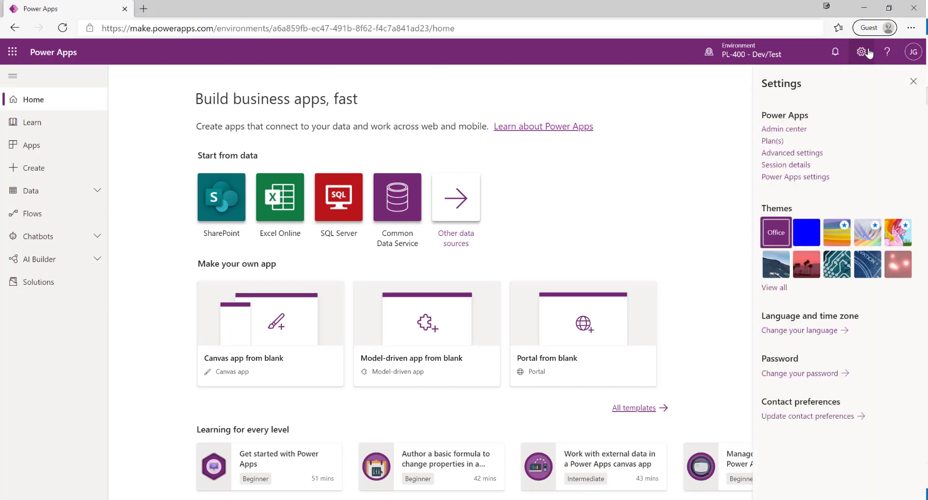
click(784, 154)
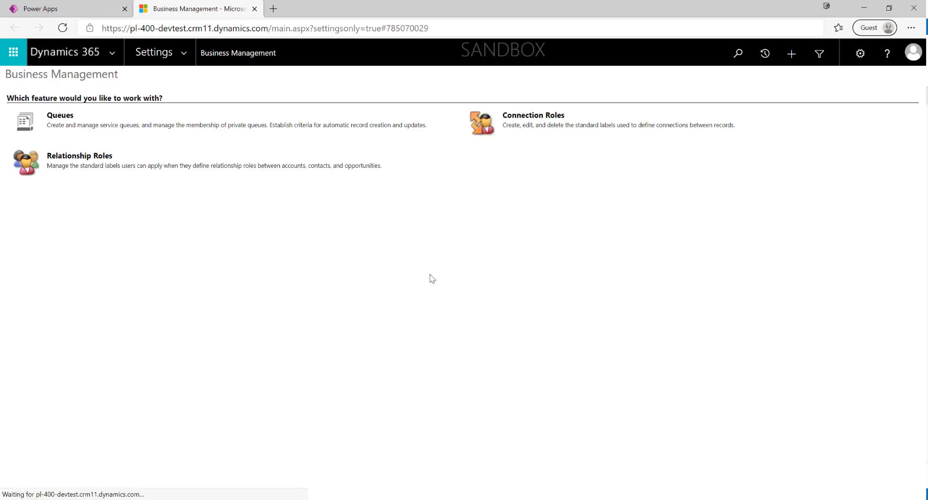
click(189, 50)
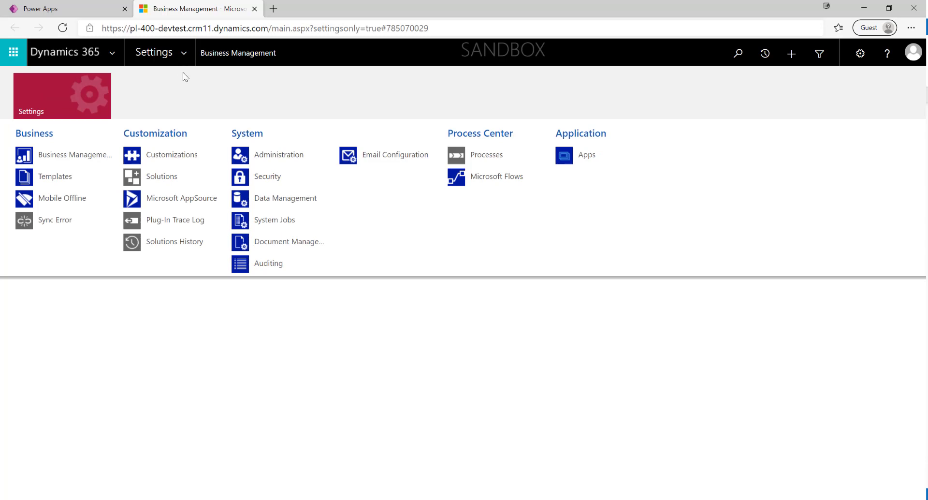
click(269, 177)
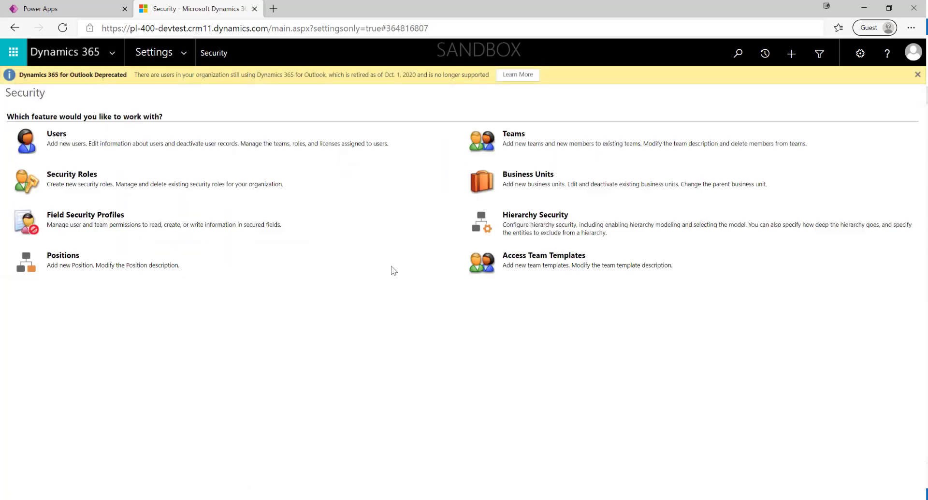
click(80, 176)
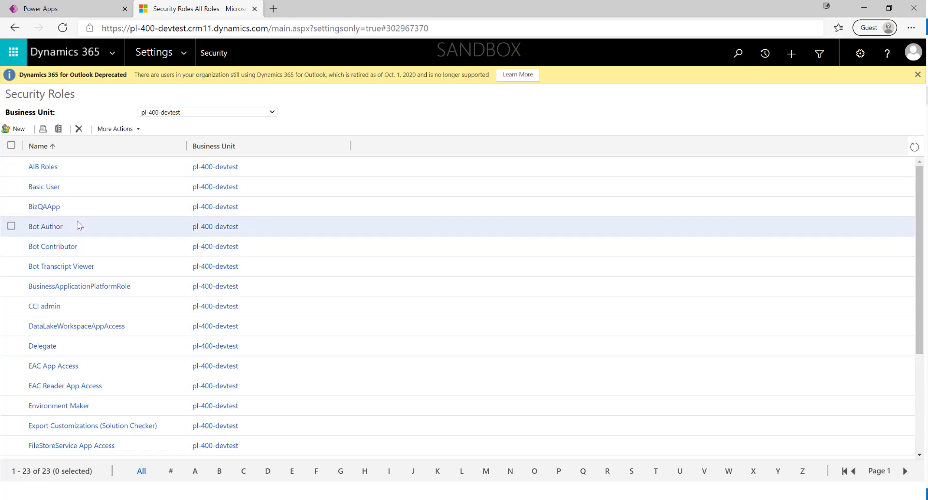
Open the Basic User role from the Security Roles list and centre its window.
scroll(80, 226, down, 4)
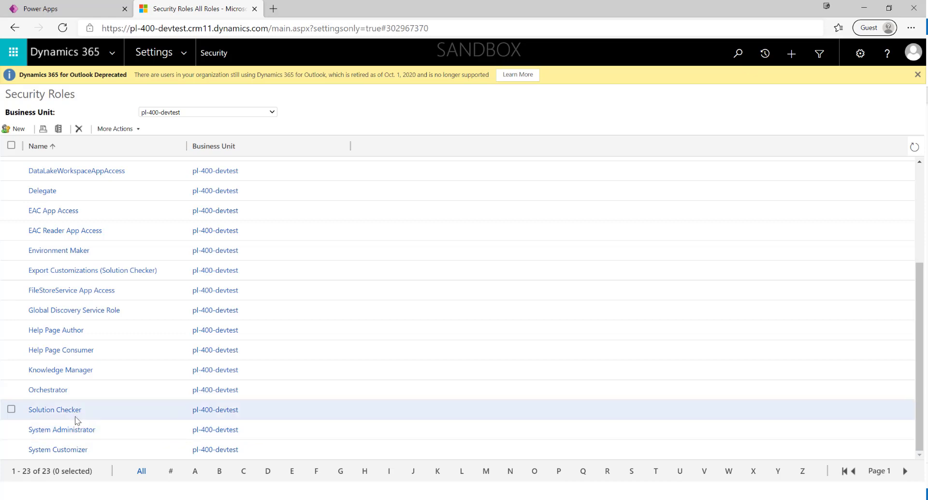
scroll(94, 421, up, 3)
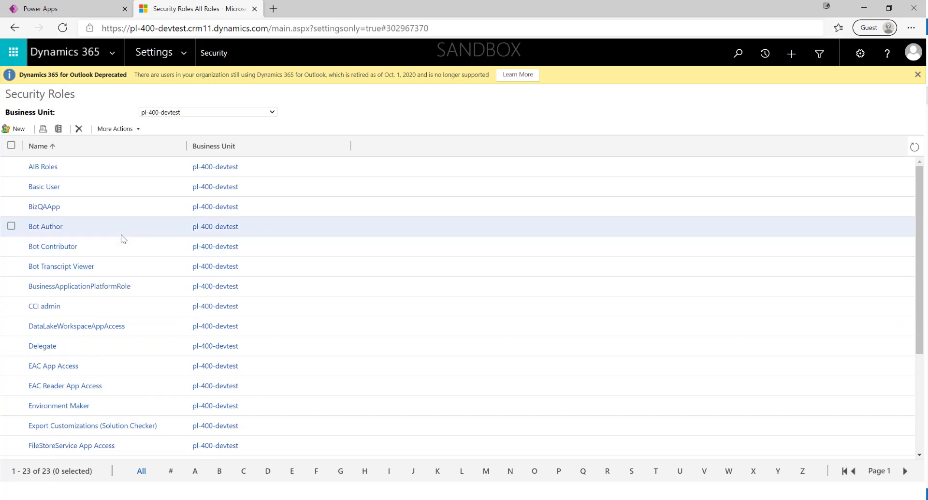
click(43, 187)
drag(437, 31, 273, 29)
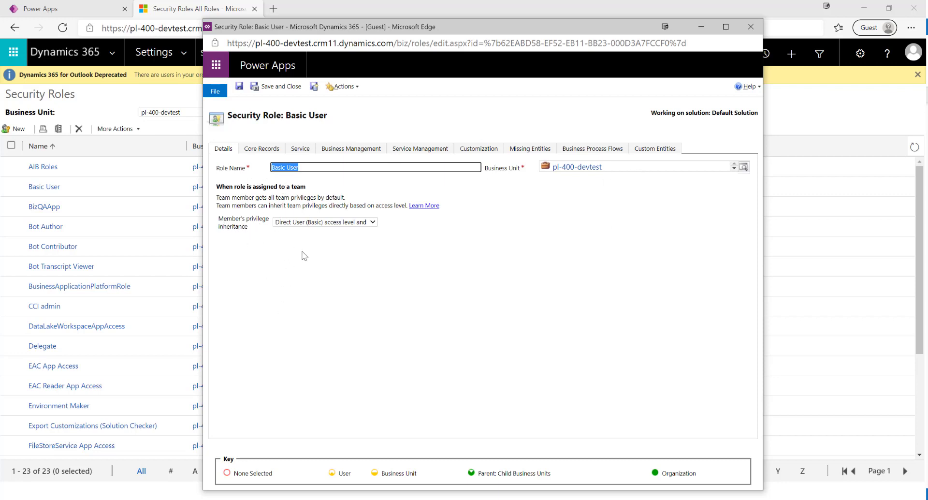
Step through Basic User's privilege tabs from Core Records to Custom Entities.
click(262, 149)
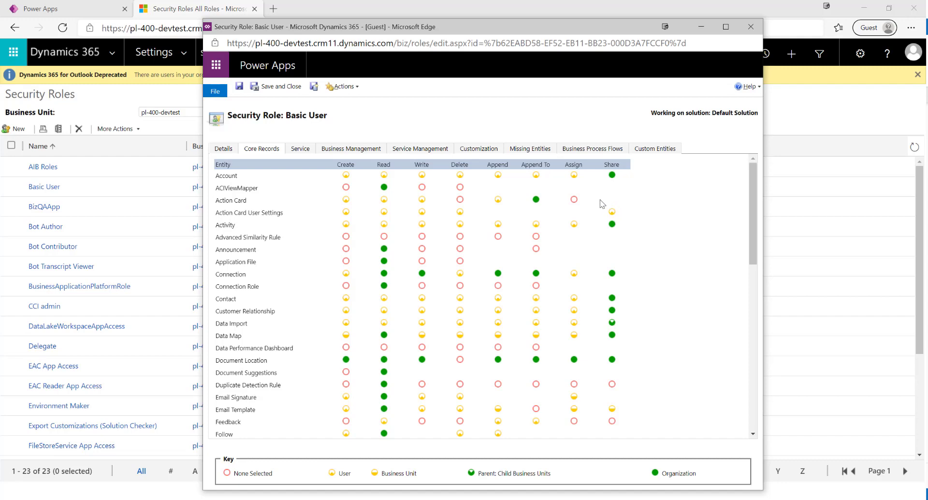
click(301, 152)
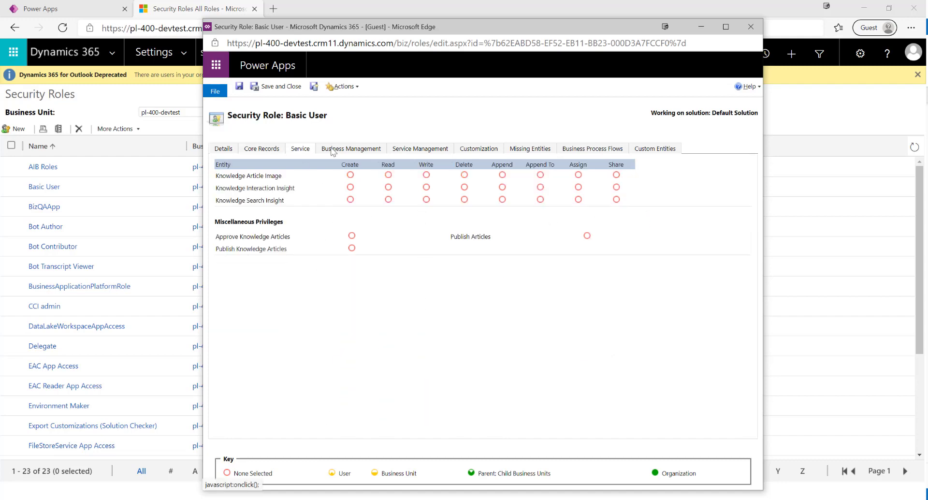
click(355, 151)
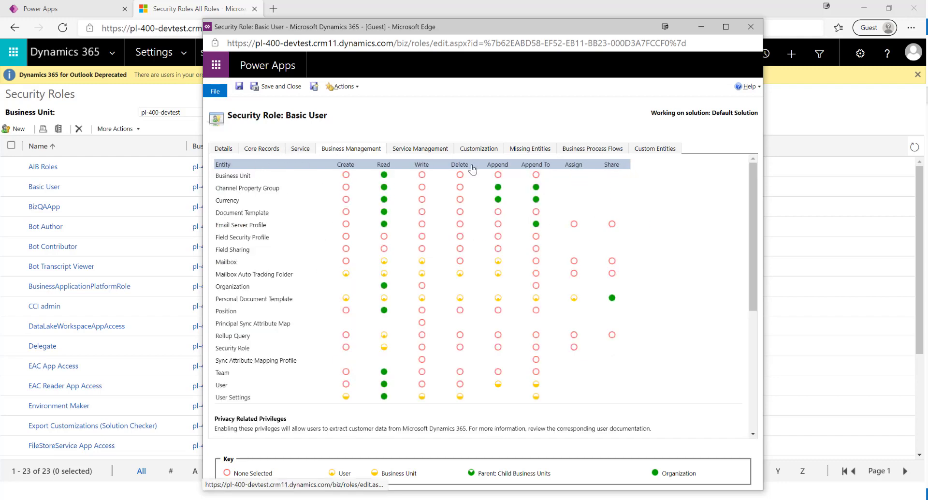
click(415, 149)
click(472, 150)
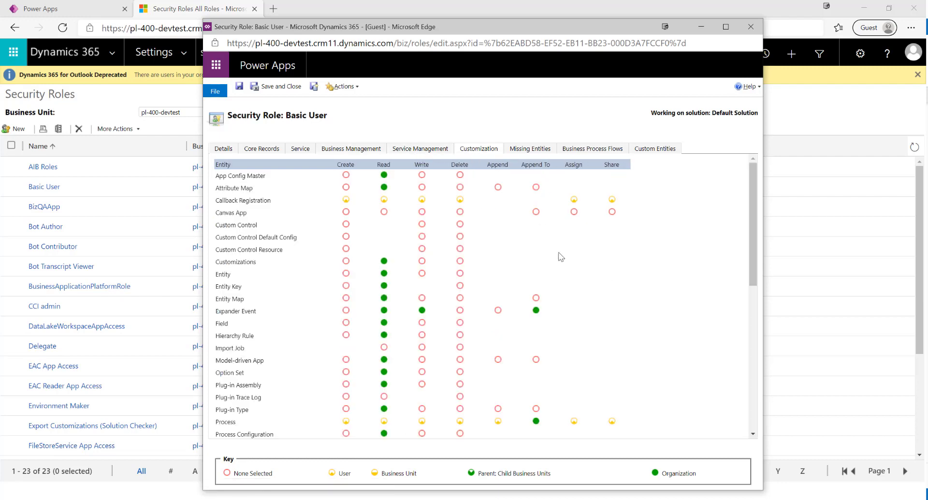
click(652, 149)
Scroll the Custom Entities privilege grid and glance at the role's Actions menu.
scroll(344, 240, down, 1)
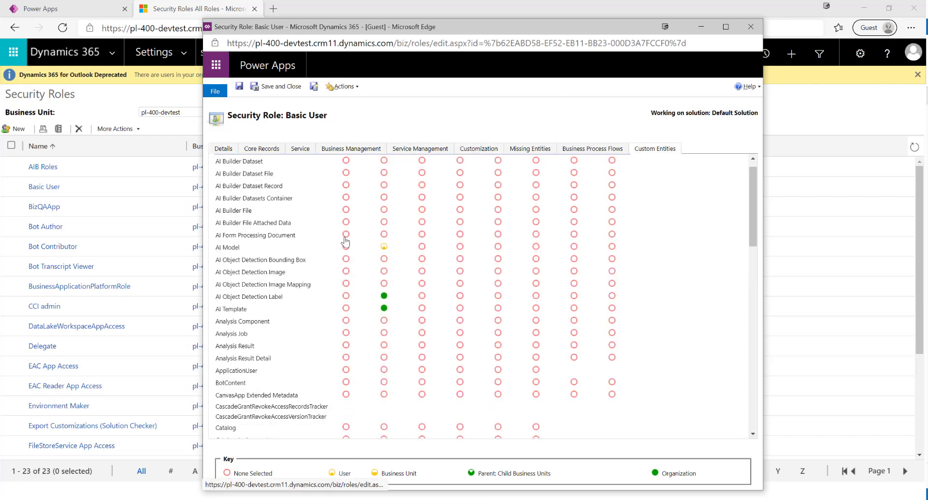
scroll(344, 240, down, 15)
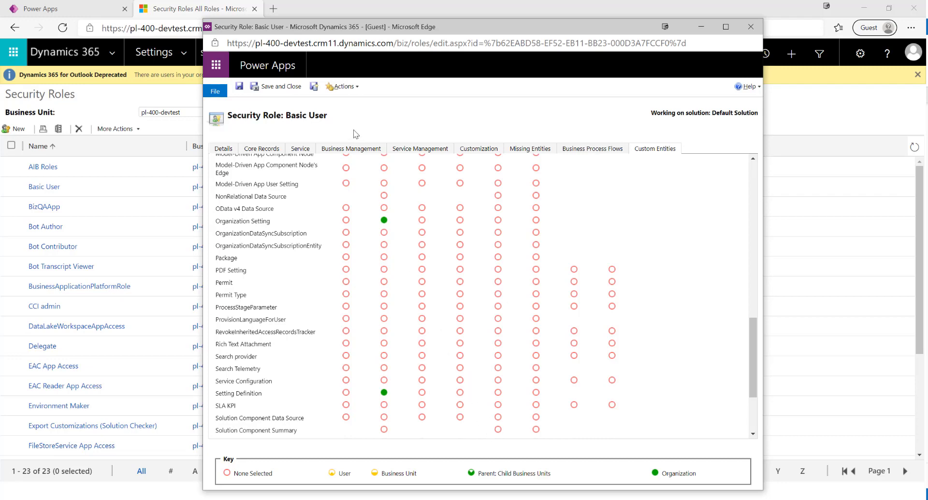
click(343, 87)
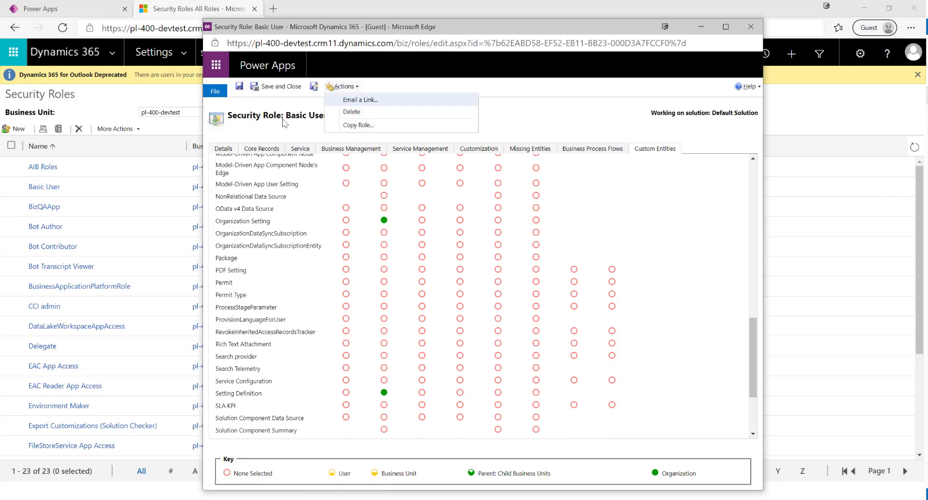
click(280, 101)
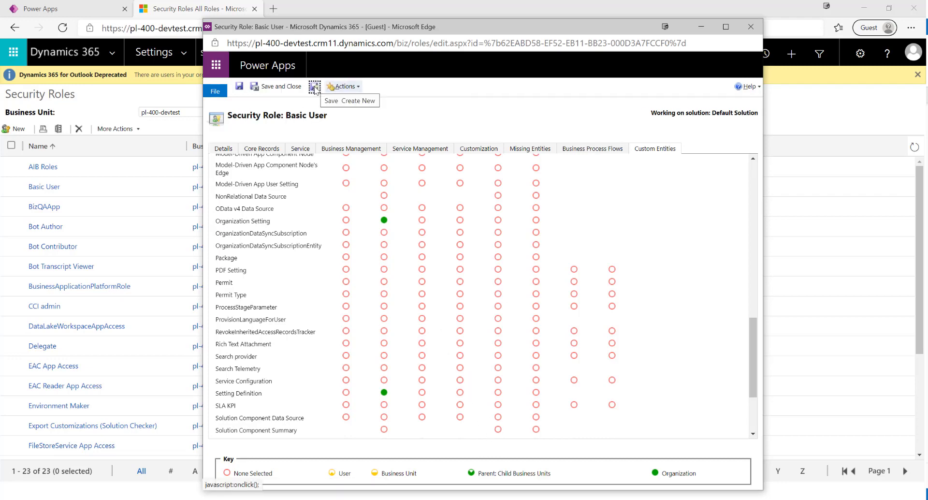
Discard the blank new role that was started by mistake.
click(315, 87)
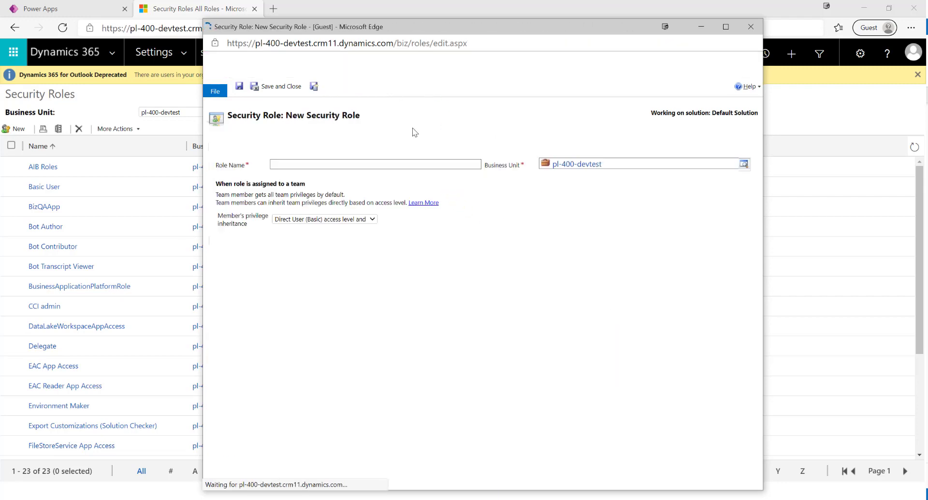
click(261, 150)
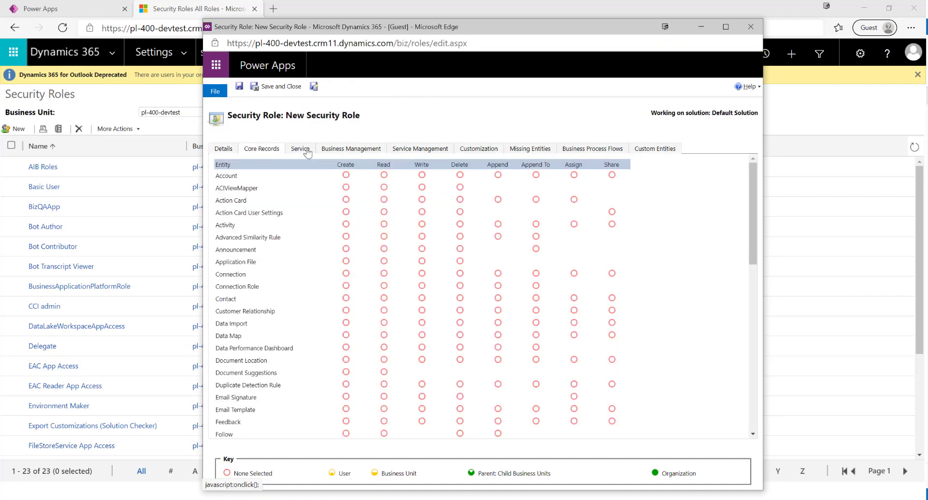
click(232, 150)
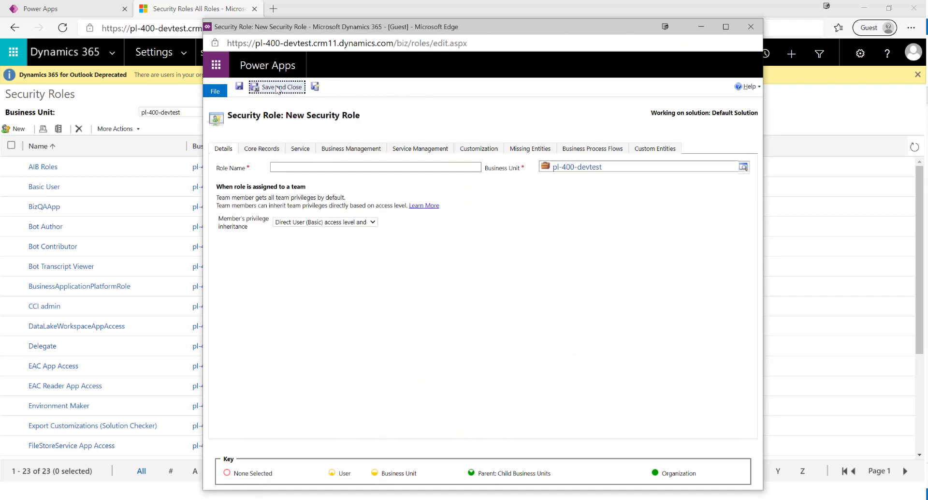
click(217, 91)
click(360, 91)
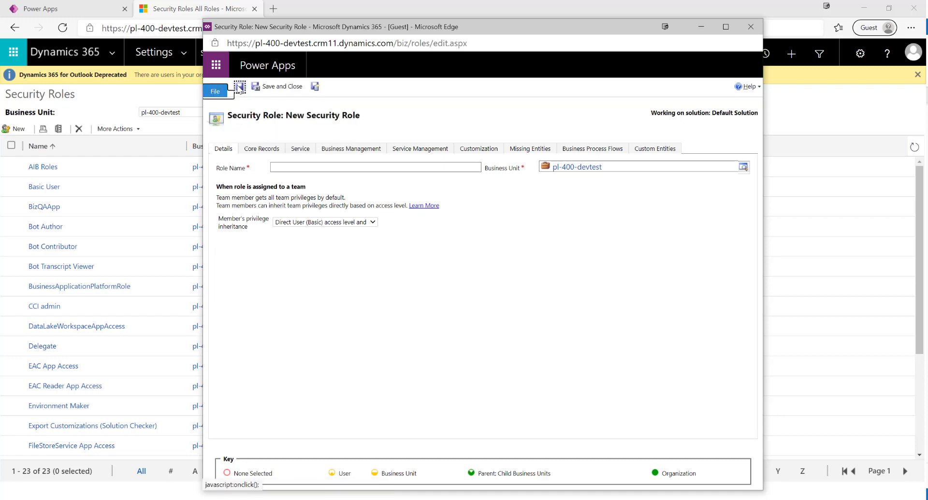
click(748, 23)
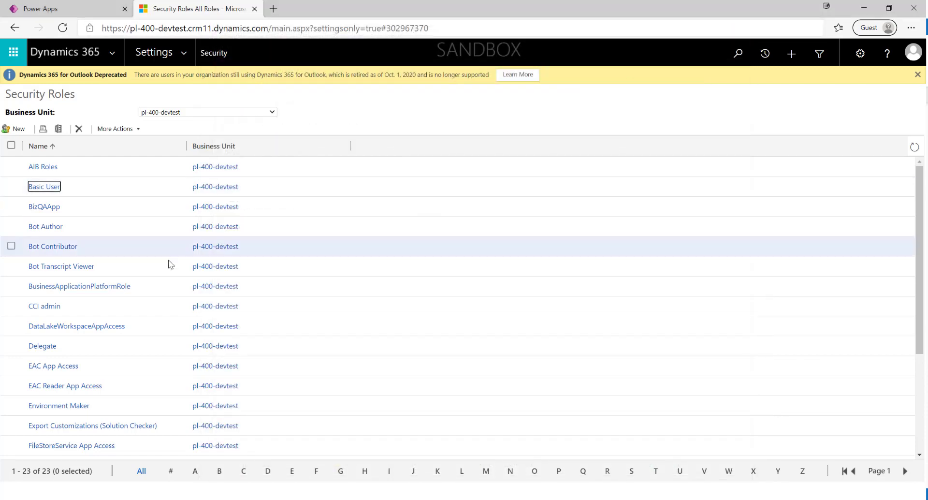
Copy Basic User with Actions > Copy Role as 'PL-400 Security Role'.
click(44, 187)
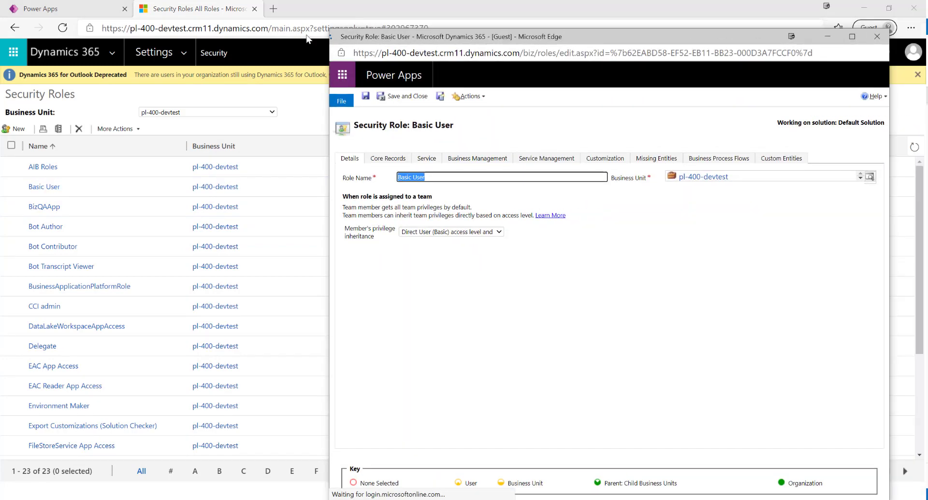
click(344, 96)
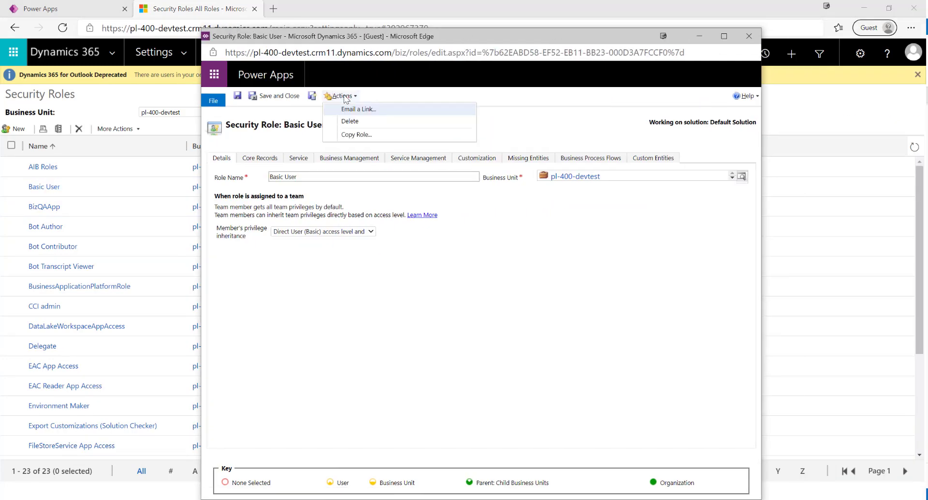
drag(433, 43, 411, 52)
click(319, 106)
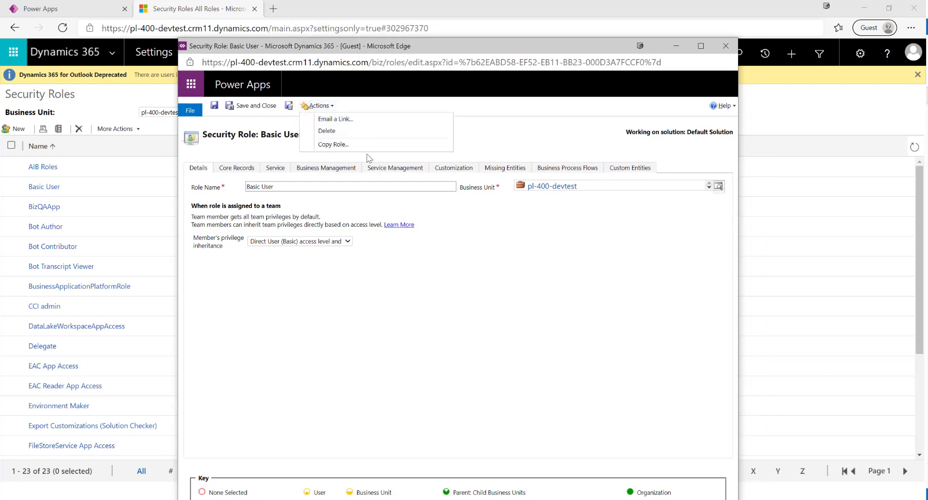
click(331, 145)
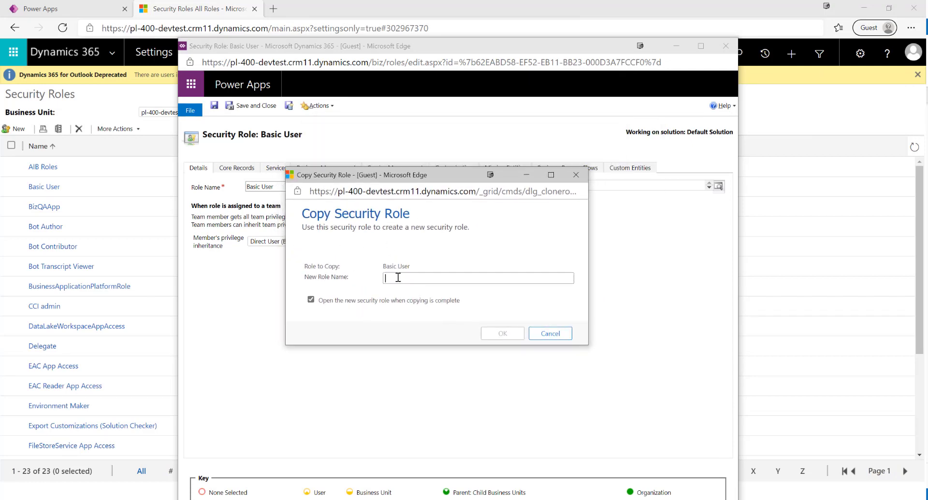
text(Pl-400 Security Role)
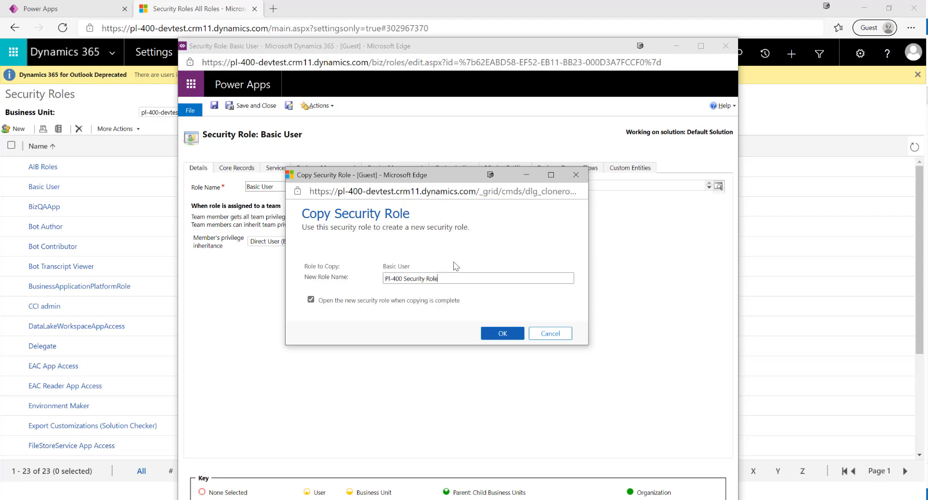
click(500, 333)
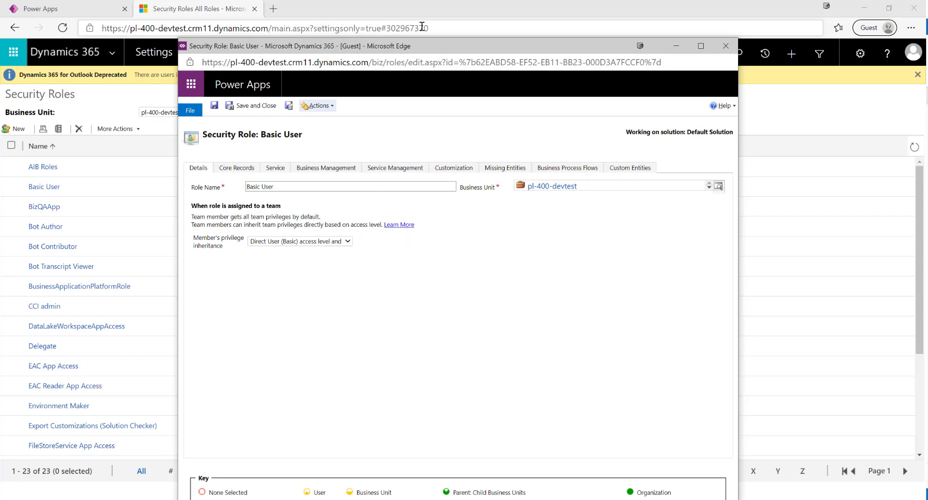
Set the new role's Account Delete privilege on Core Records to None Selected.
drag(385, 50, 390, 40)
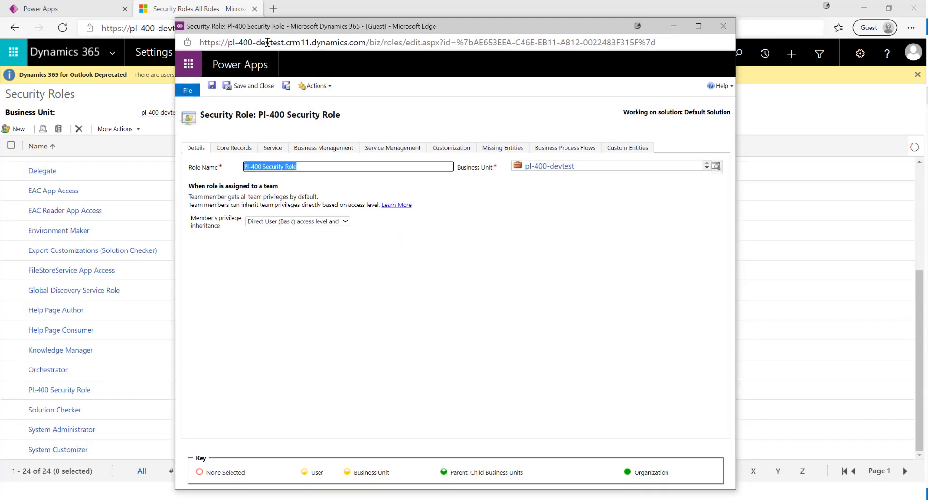
click(226, 150)
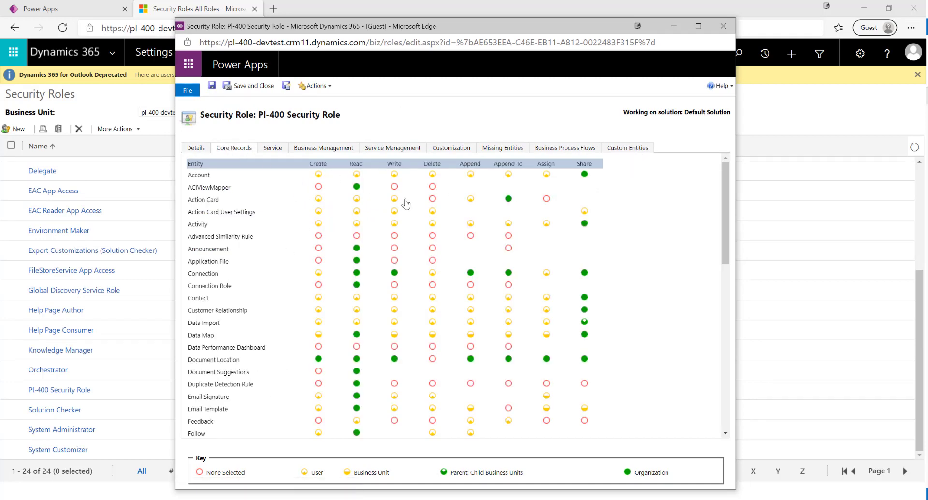
scroll(360, 350, down, 2)
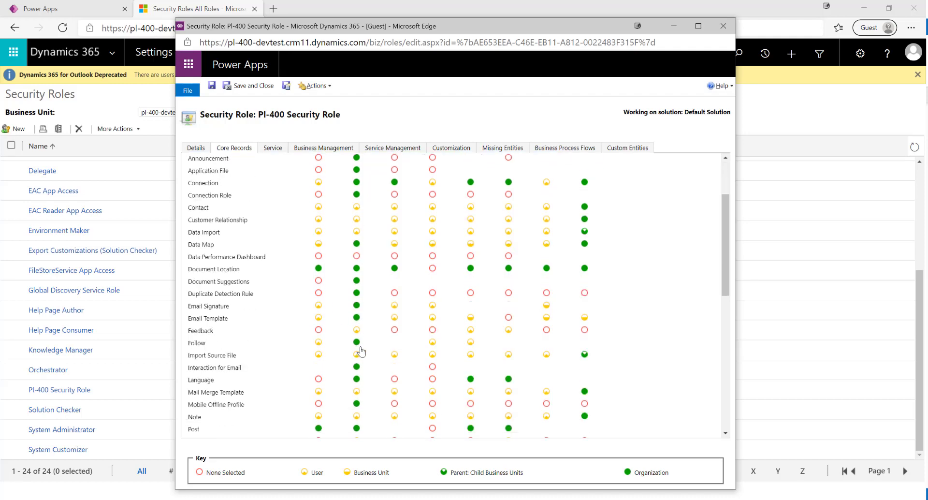
scroll(360, 350, up, 3)
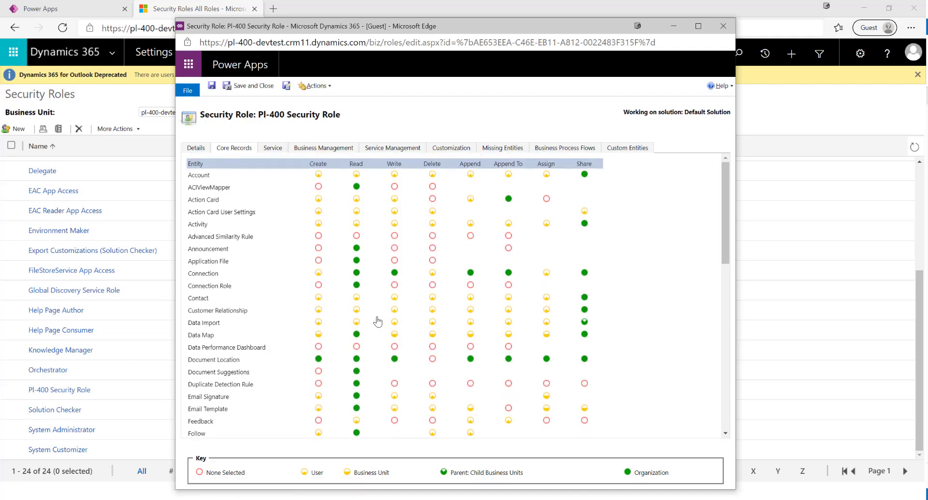
click(433, 174)
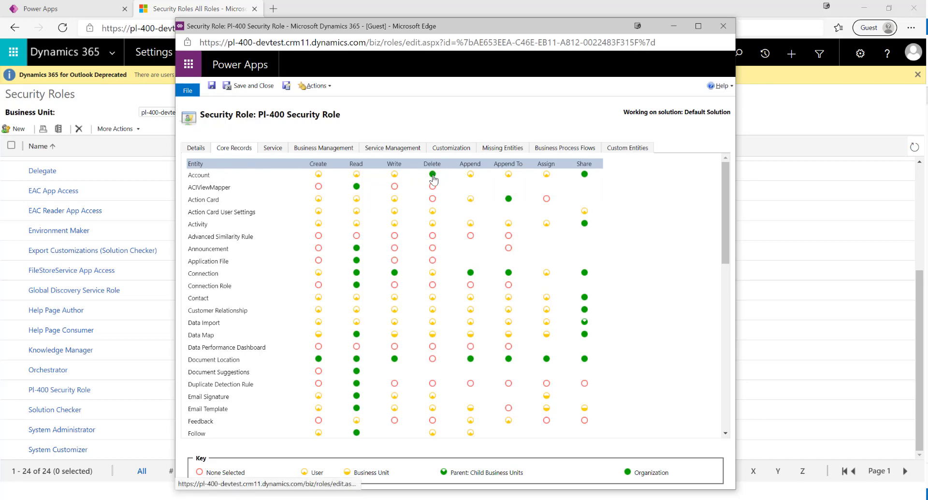
click(433, 175)
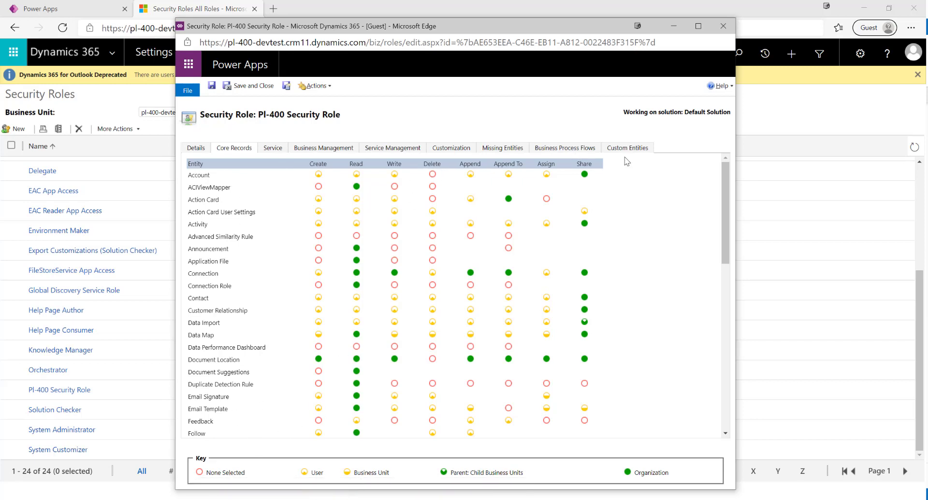
Show the new role's Custom Entities privileges and scroll down the grid.
click(638, 147)
scroll(365, 336, down, 10)
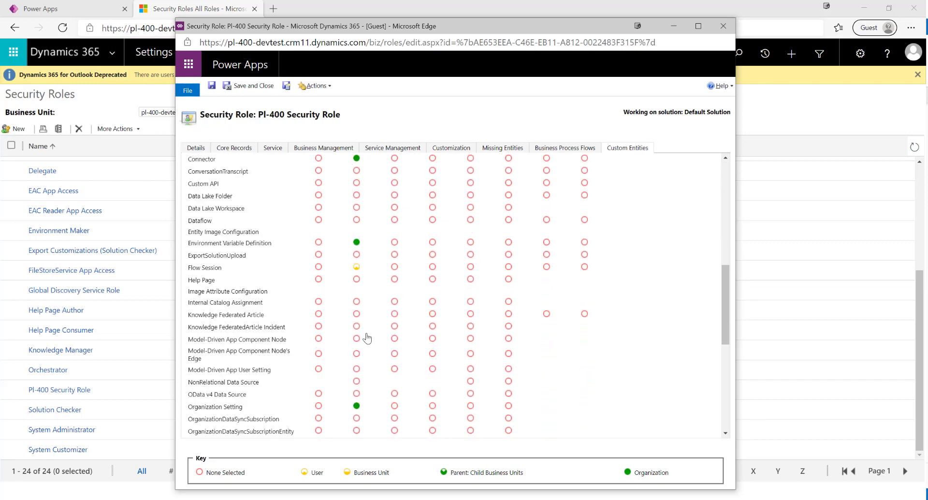
scroll(367, 339, down, 2)
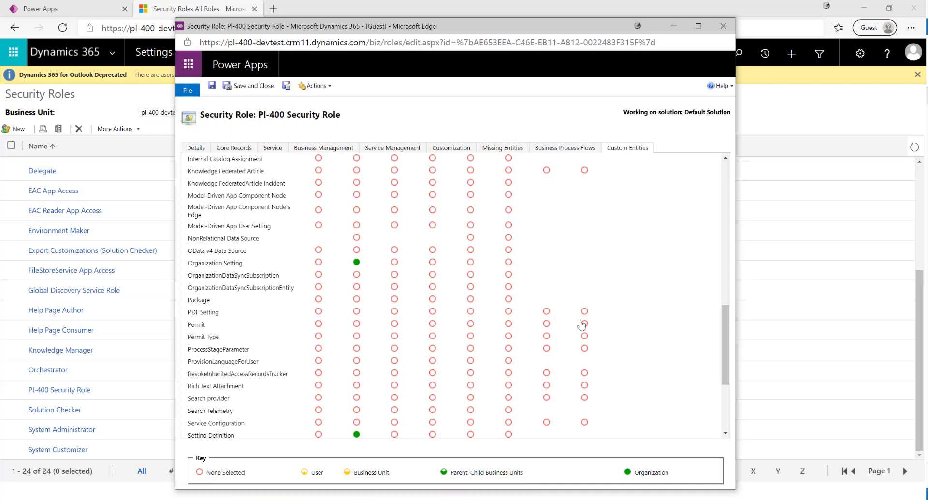
Set every Permit and Permit Type privilege to User level, then save and close the role.
click(195, 326)
click(199, 337)
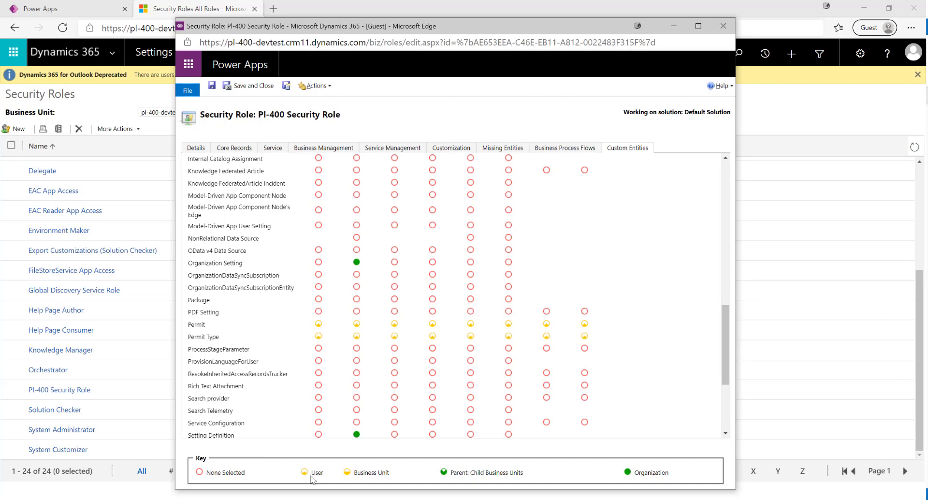
mouse_move(315, 476)
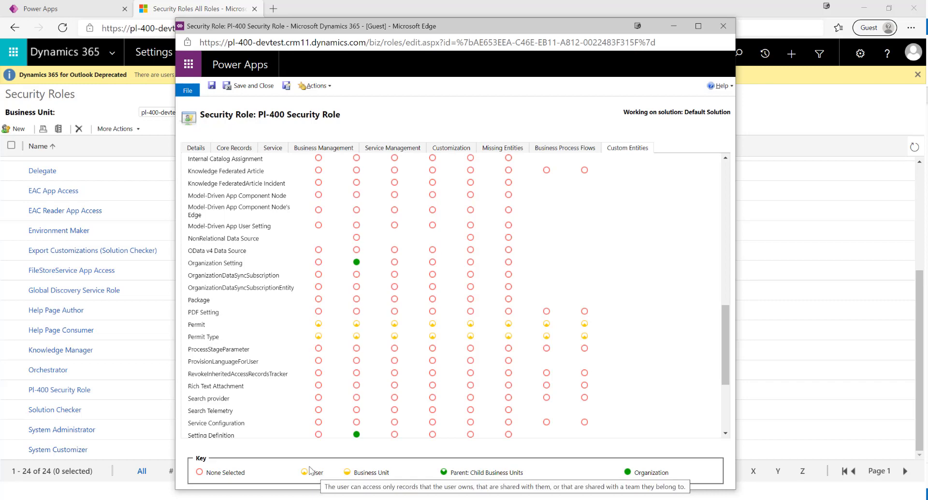
mouse_move(367, 477)
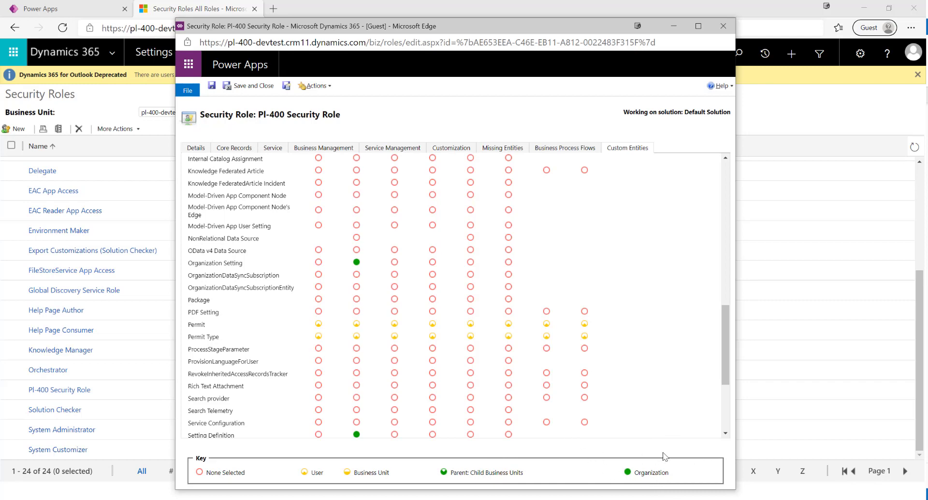
click(241, 89)
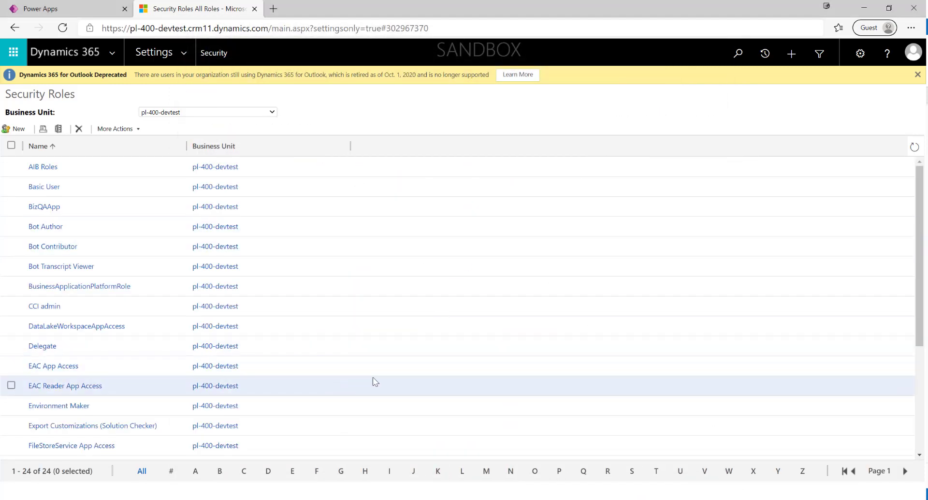
Show Settings > Security > Business Units, listing the single pl-400-devtest unit.
click(184, 50)
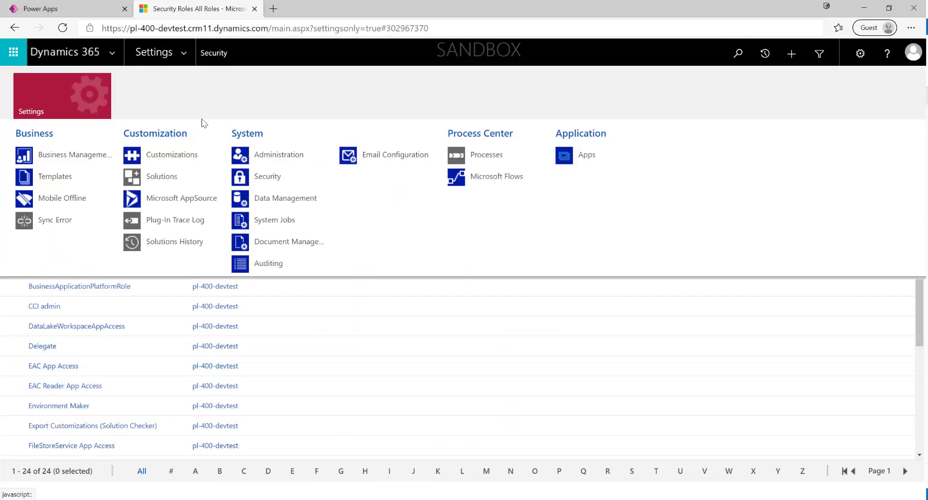
click(274, 182)
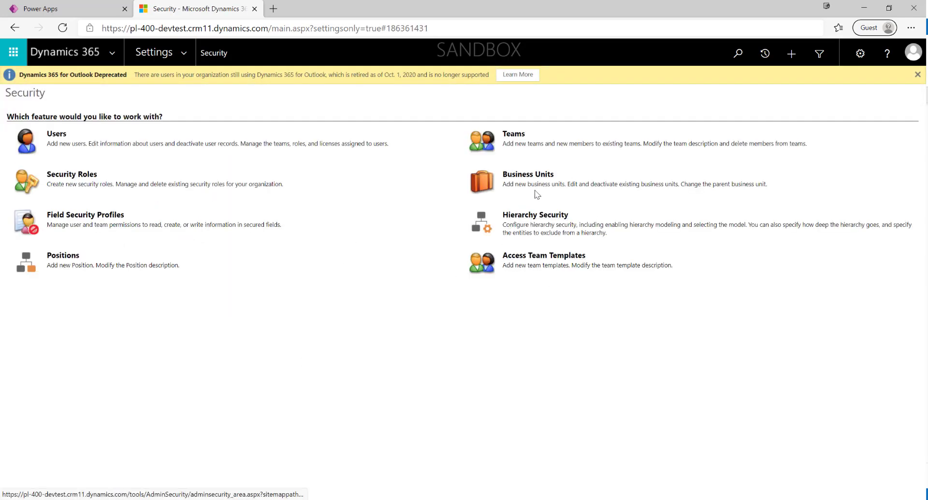
click(516, 175)
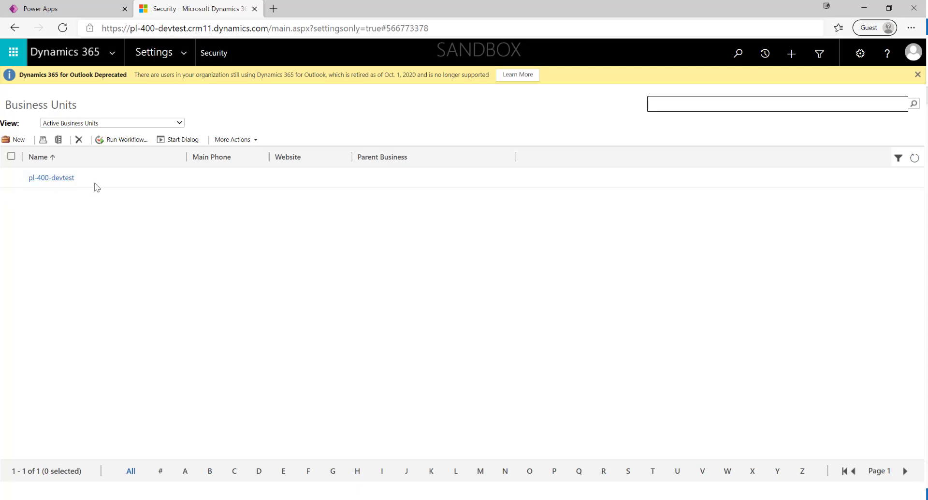
click(53, 11)
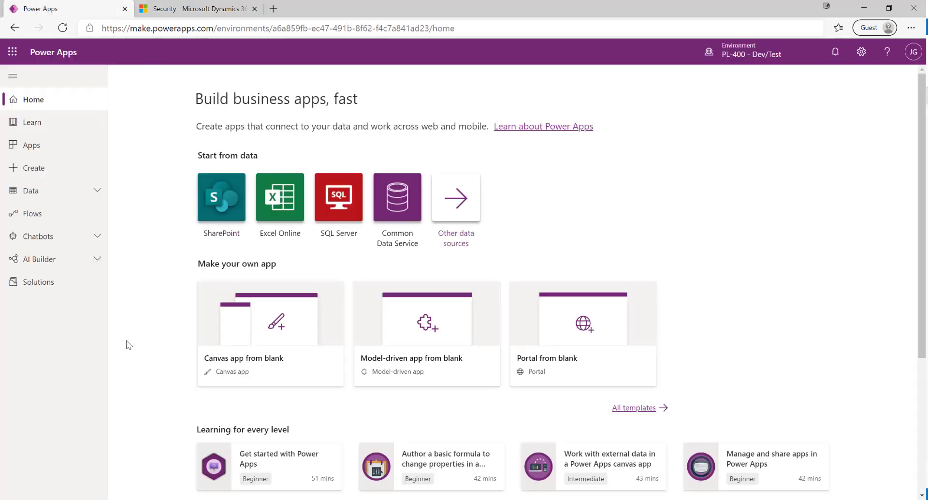
Add PI-400 Security Role to PL-400 Demo Solution through Add existing > Other > Security role.
click(50, 281)
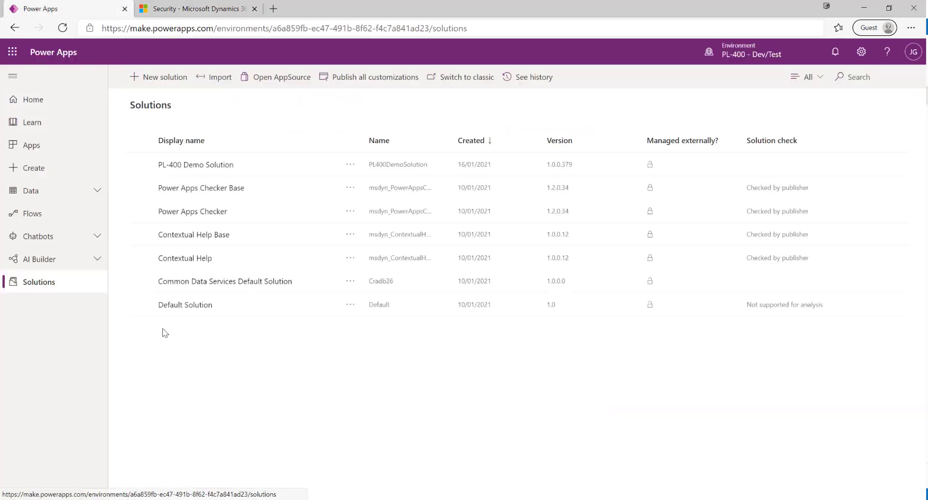
click(226, 170)
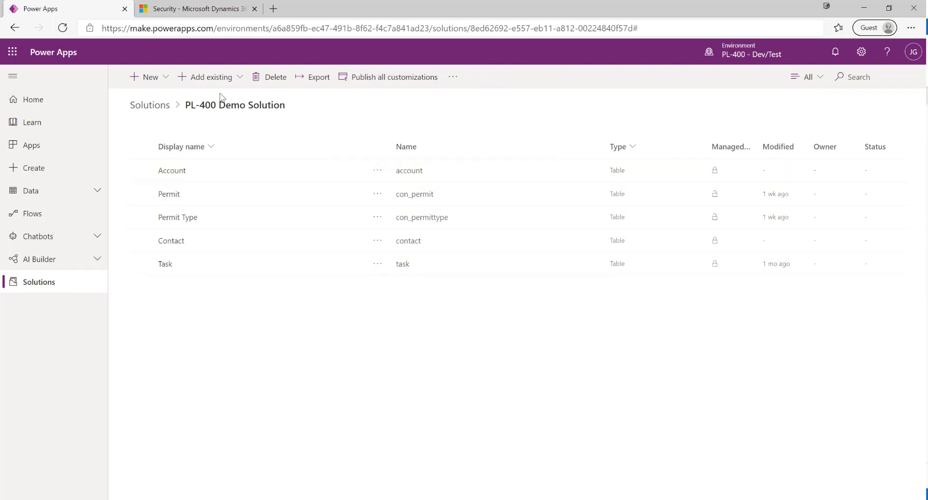
click(208, 77)
scroll(286, 151, down, 3)
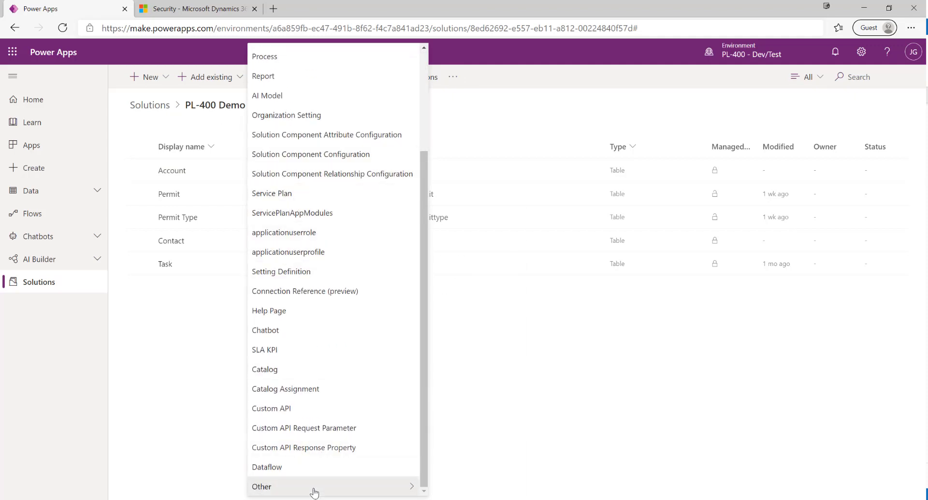
mouse_move(314, 493)
click(446, 391)
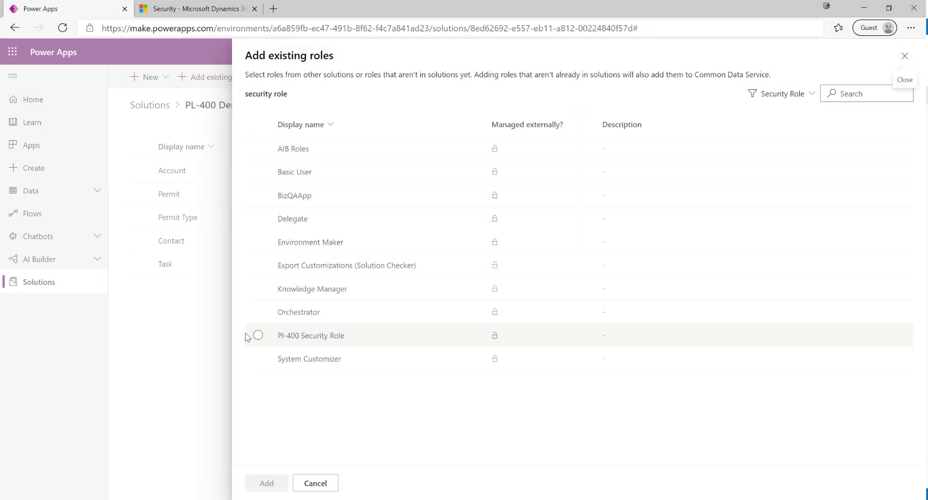
click(258, 335)
click(267, 483)
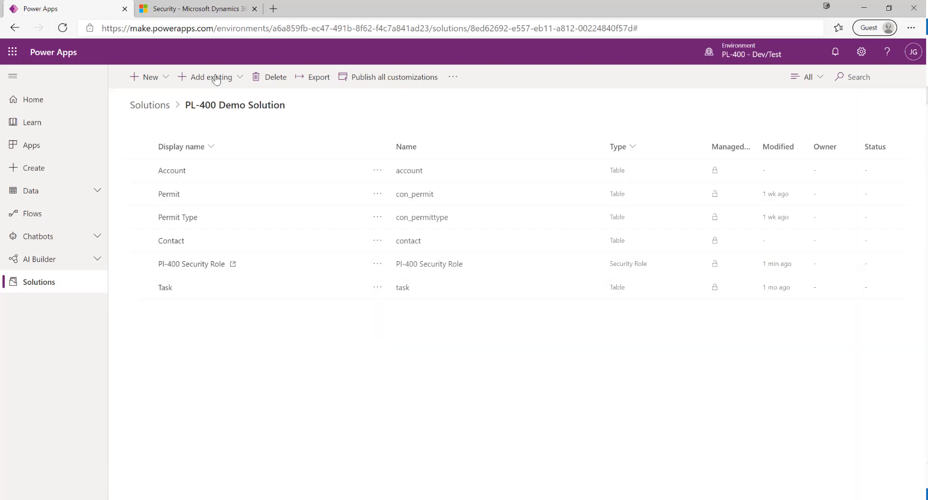
click(181, 10)
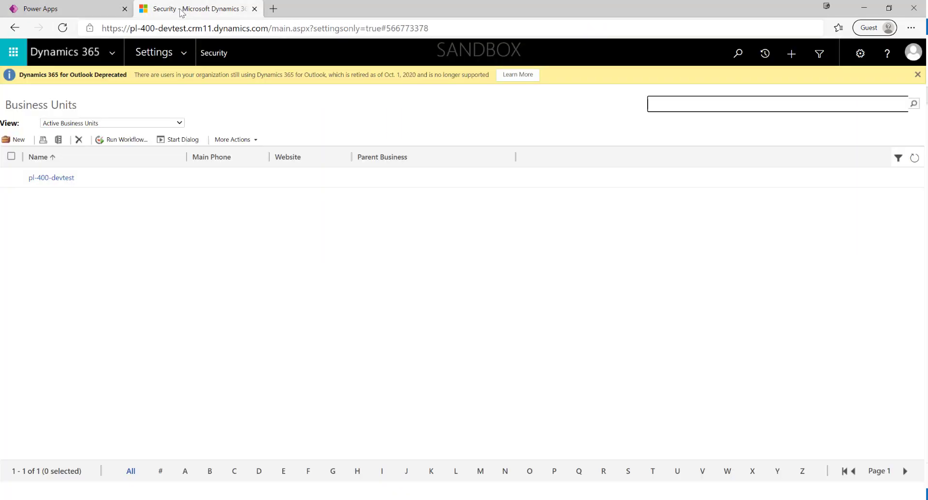
Start a new team named 'Accounts Team' in business unit pl-400-devtest.
click(211, 54)
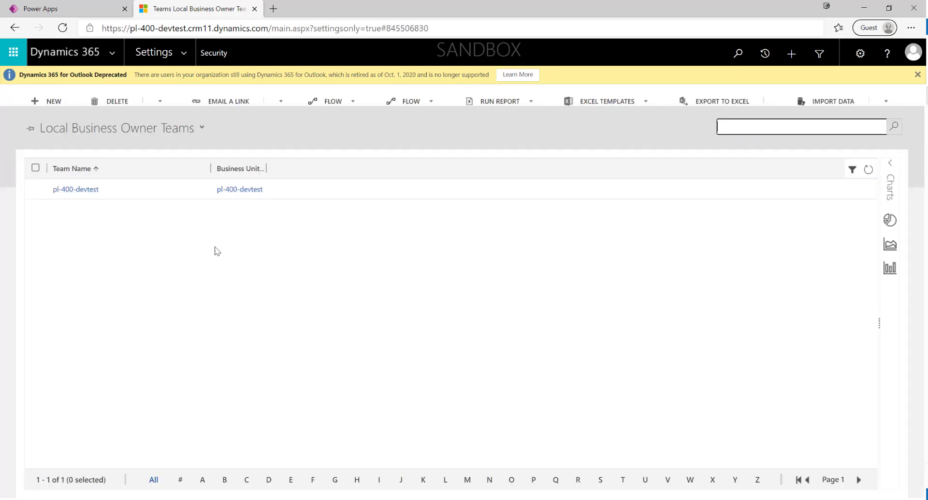
click(47, 102)
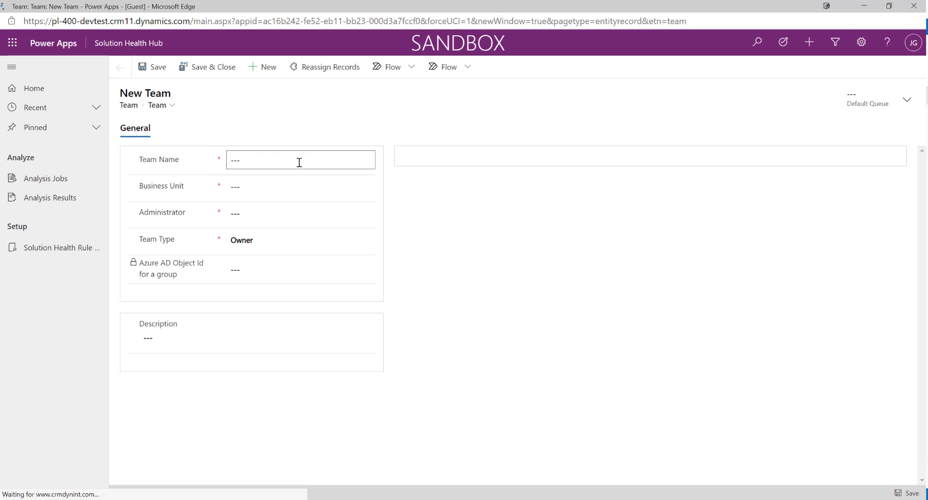
click(250, 161)
text(Accounts Team)
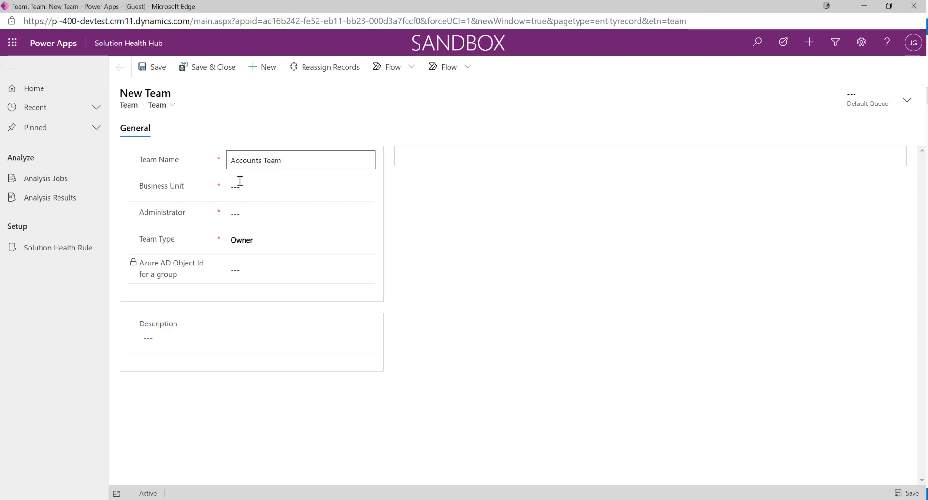
click(240, 184)
click(367, 186)
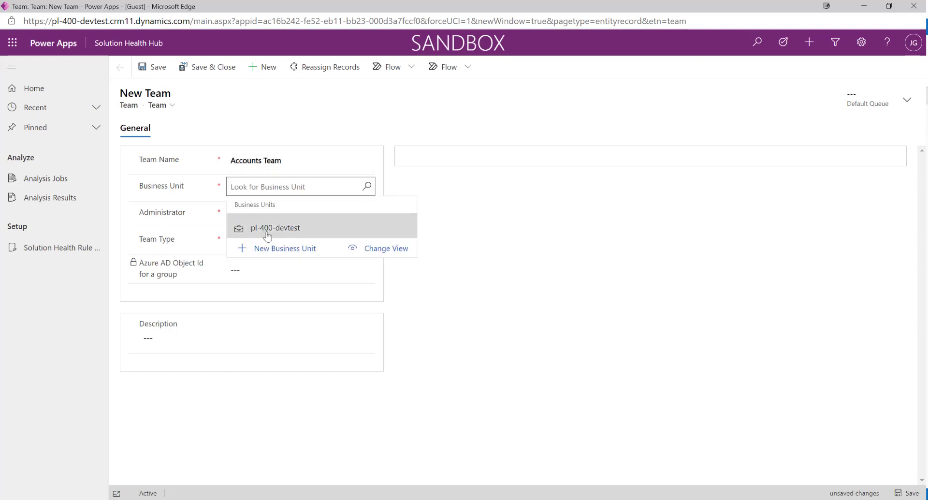
click(276, 231)
Choose the team administrator, keep team type Owner, and save the team.
click(253, 213)
click(366, 213)
text(Joe)
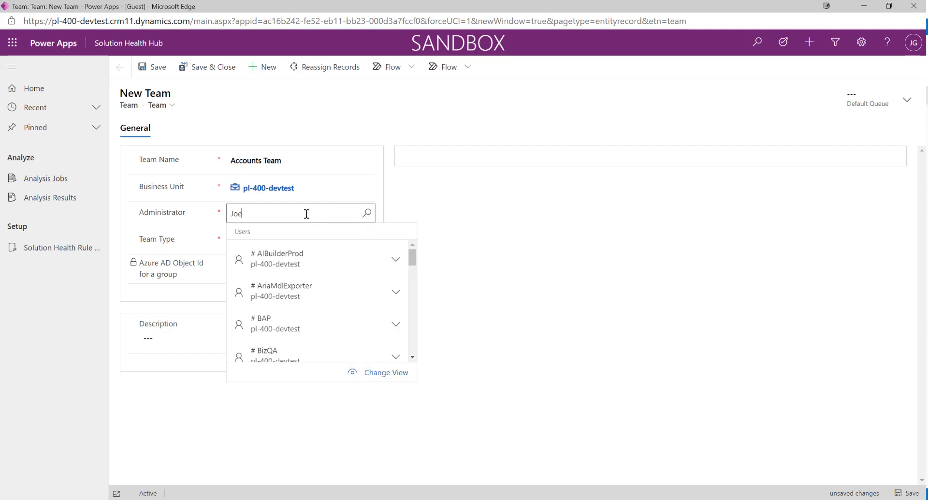
click(290, 301)
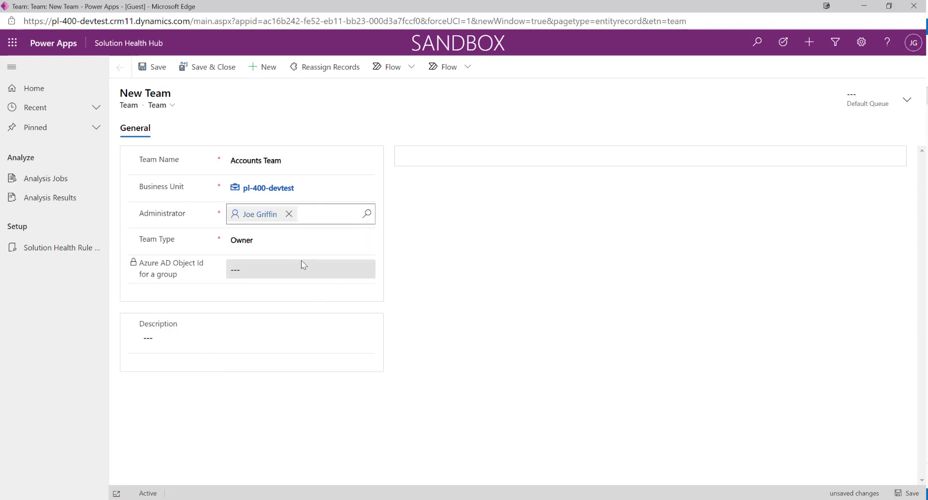
click(263, 246)
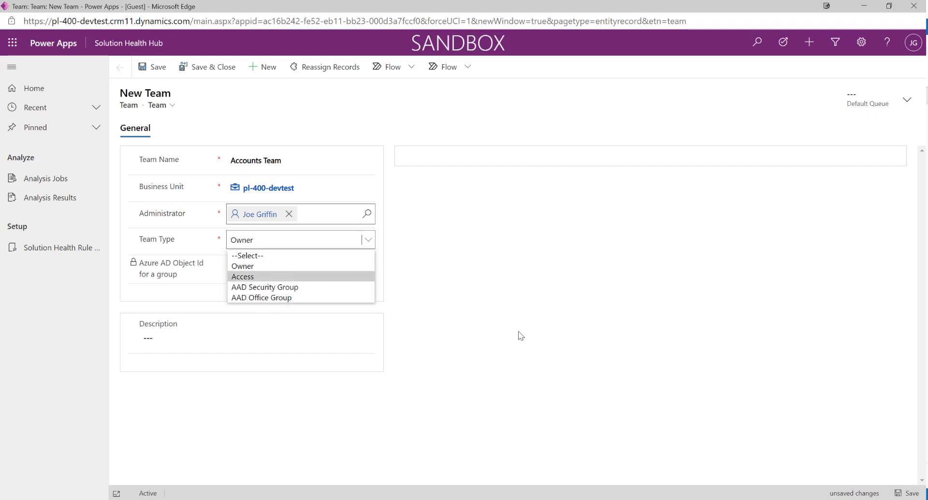
click(537, 316)
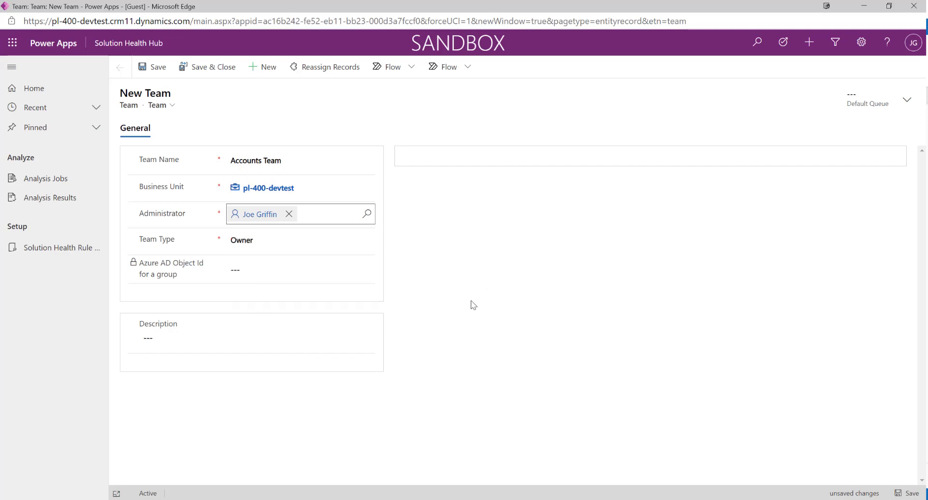
key(ctrl+s)
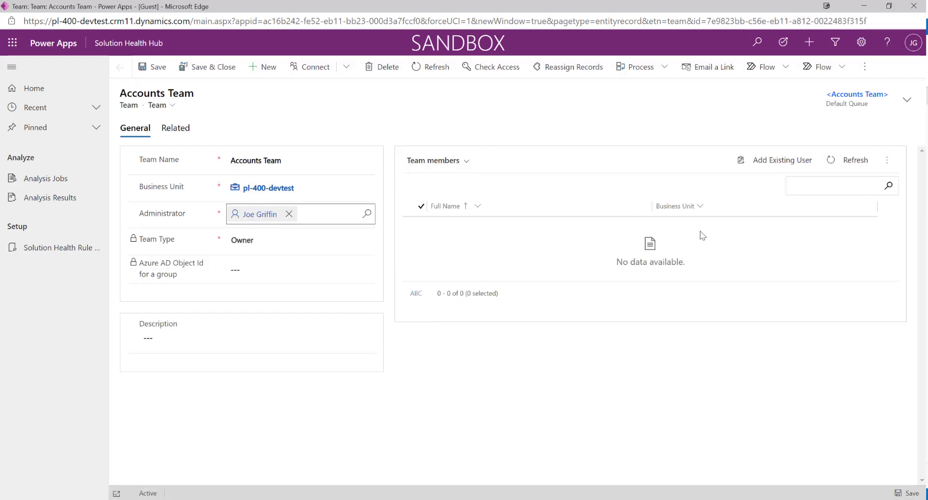
Add an existing user to Accounts Team as a member.
click(776, 160)
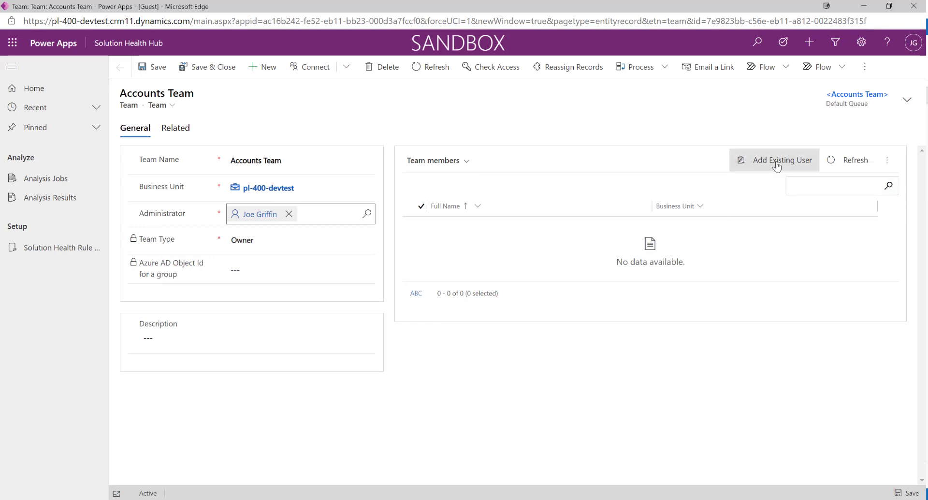
text(Joe)
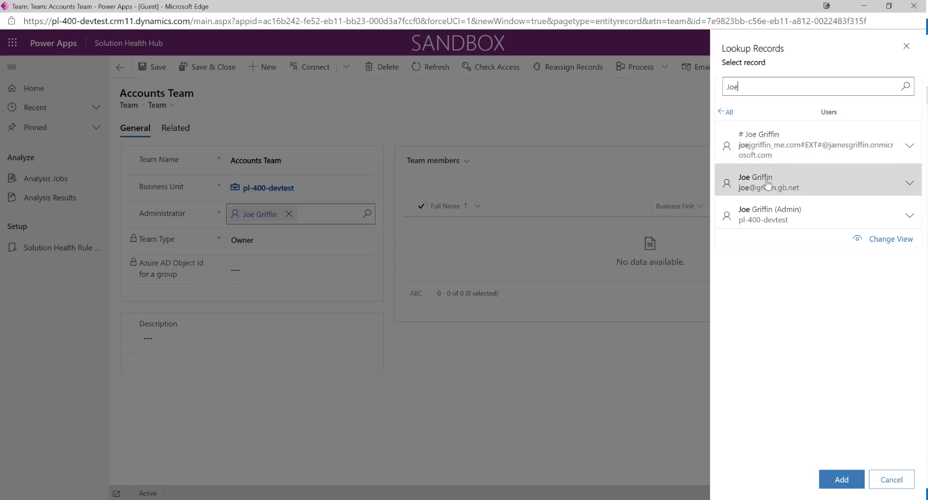
click(769, 183)
click(840, 479)
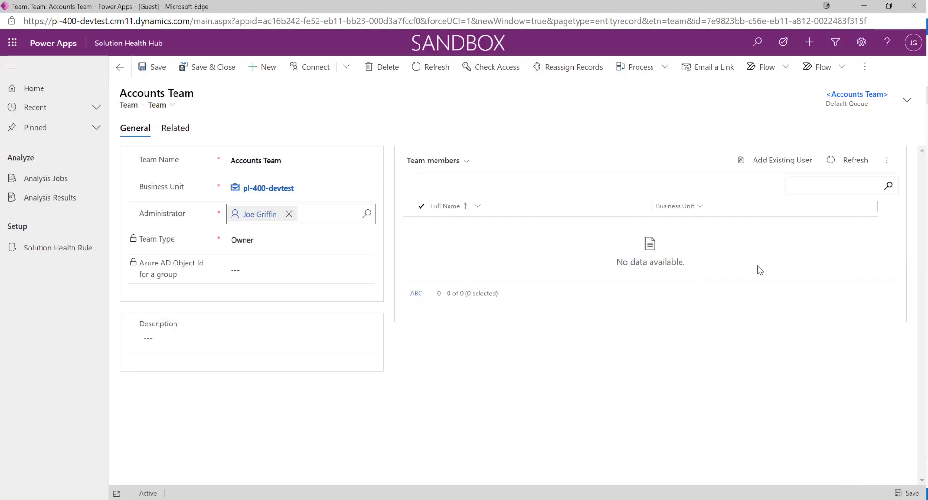
Close the Accounts Team record window to return to the New Team form.
click(869, 66)
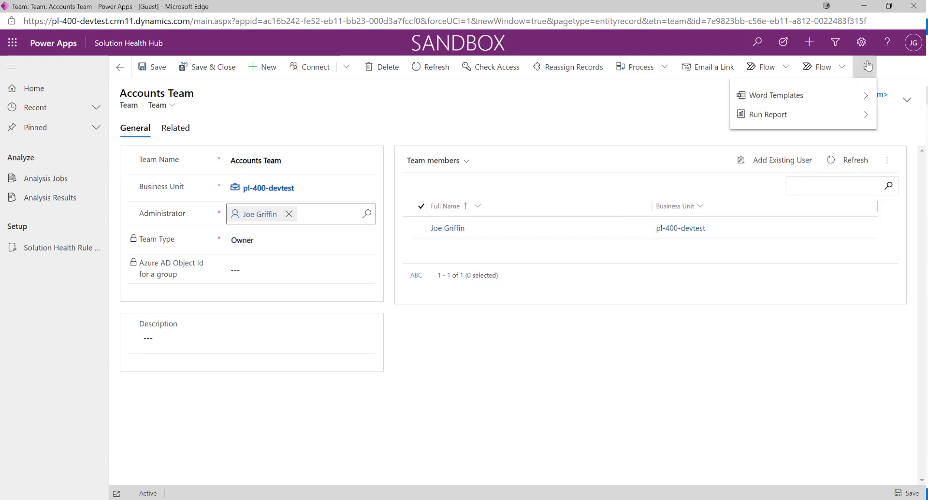
click(582, 135)
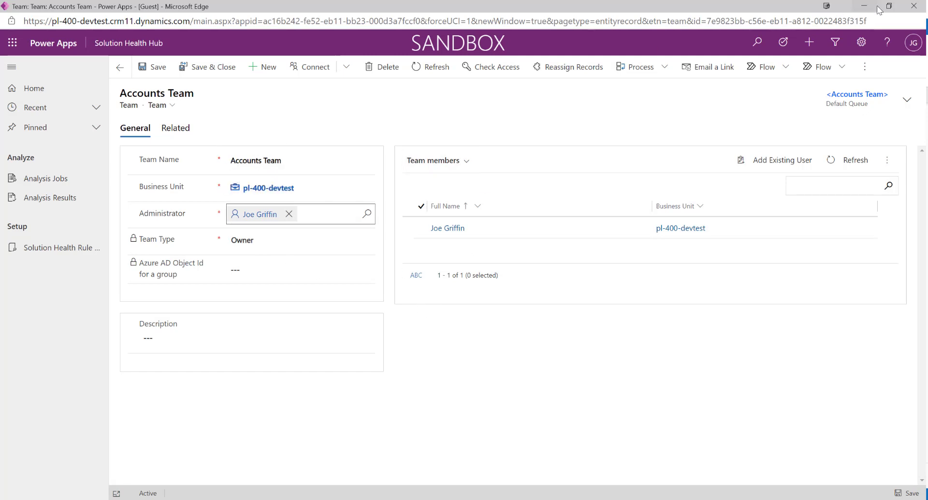
click(913, 7)
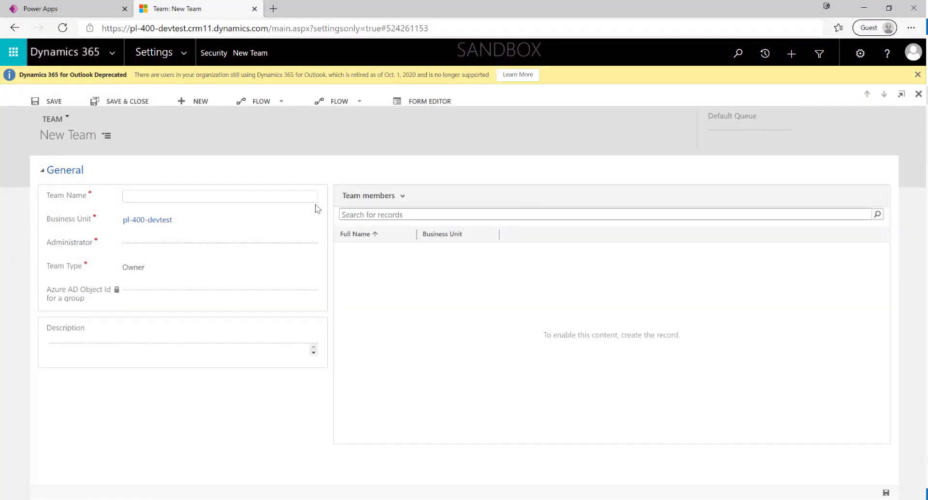
Assign the PI-400 Security Role to the Accounts Team through Manage Roles.
click(213, 53)
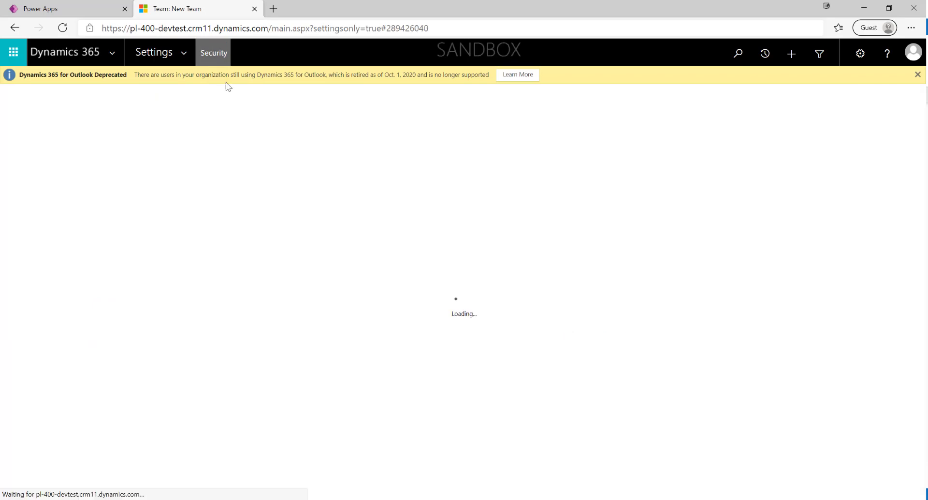
click(505, 134)
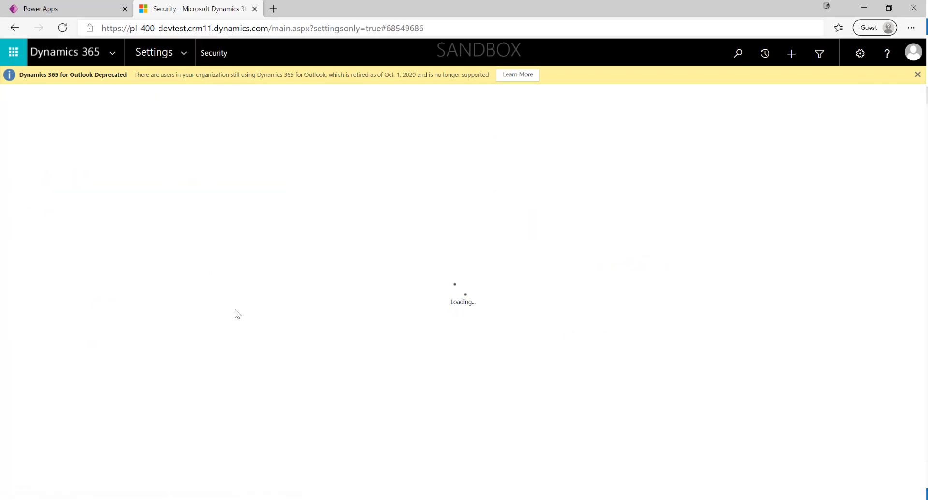
click(35, 189)
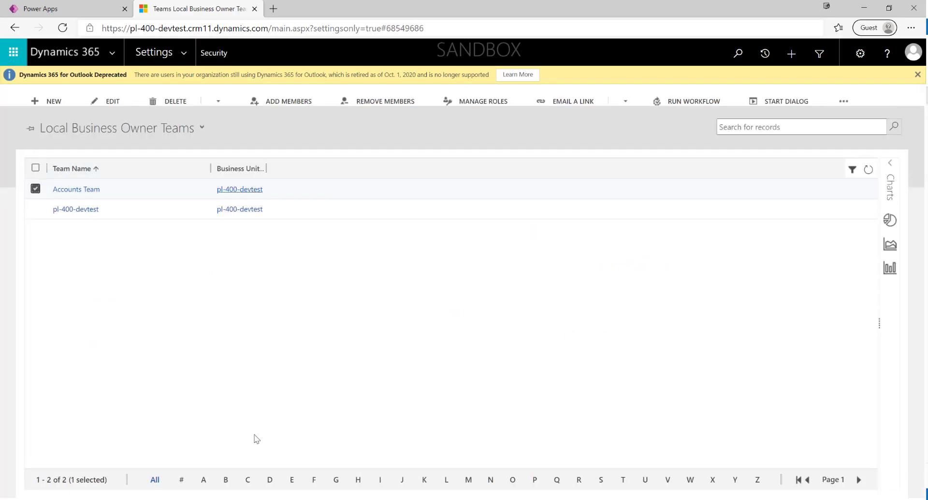
click(480, 102)
scroll(390, 294, down, 2)
scroll(389, 295, down, 5)
click(352, 285)
click(512, 390)
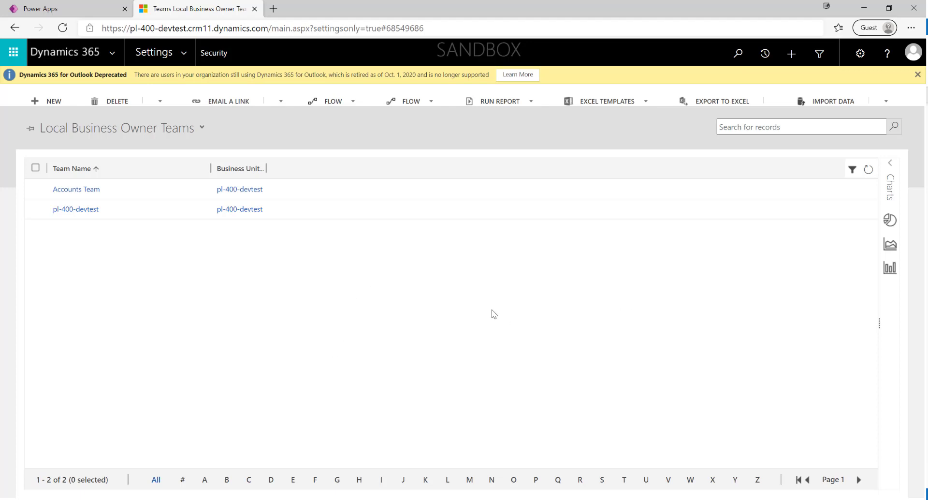
Add the Account table's Credit Limit column to the PL-400 Demo Solution.
click(51, 9)
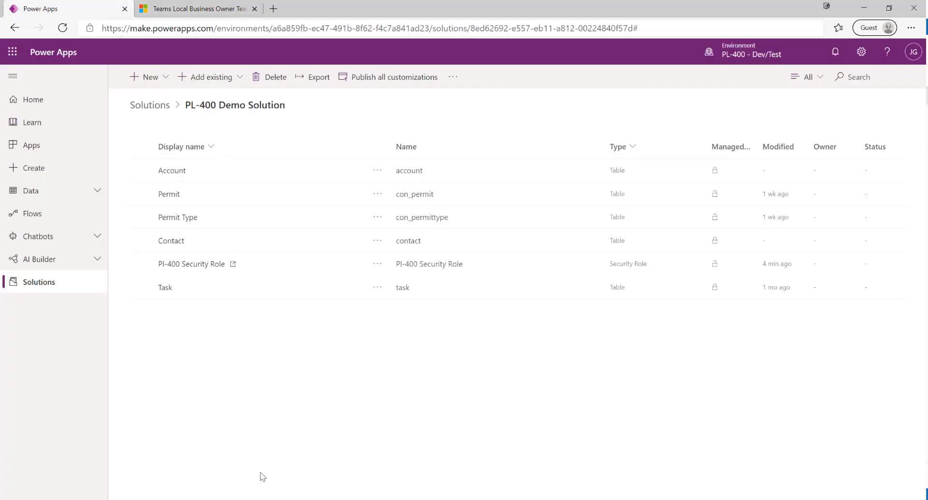
click(169, 180)
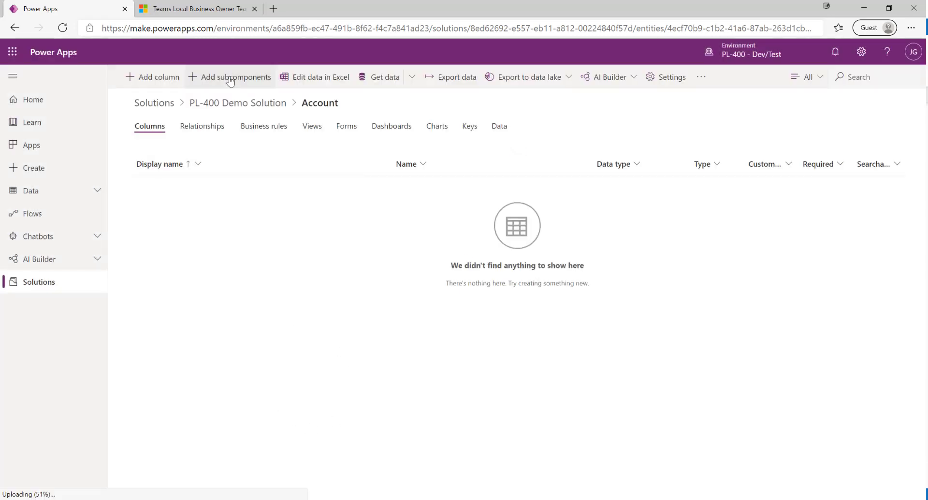
click(223, 77)
scroll(325, 319, down, 8)
scroll(325, 323, down, 20)
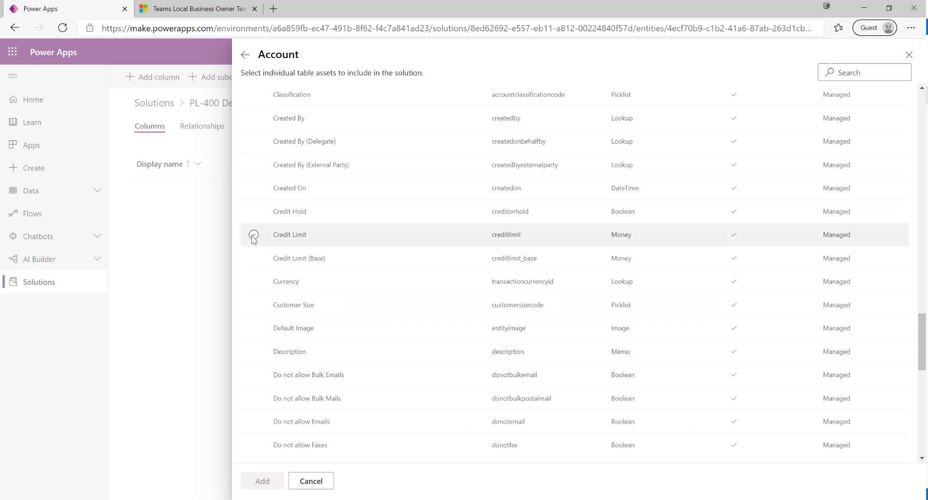
click(253, 236)
click(261, 480)
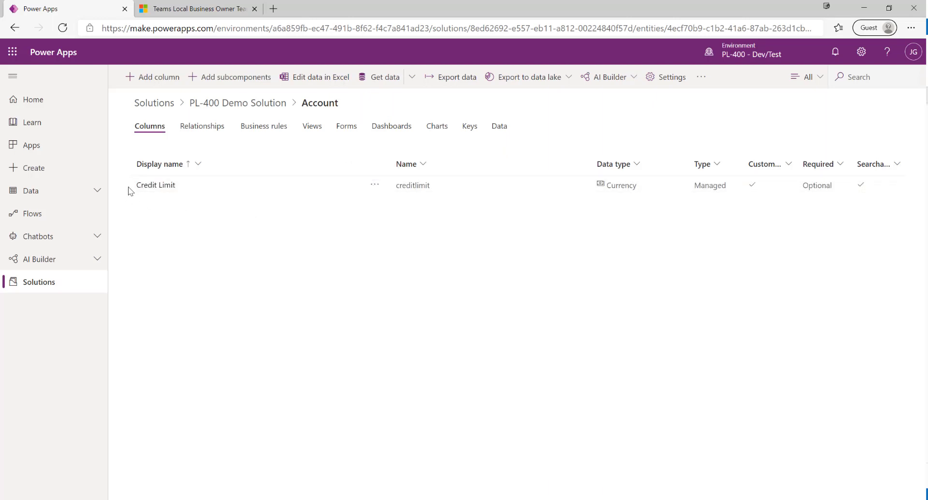
Enable column security on Credit Limit and save the Account table.
click(166, 190)
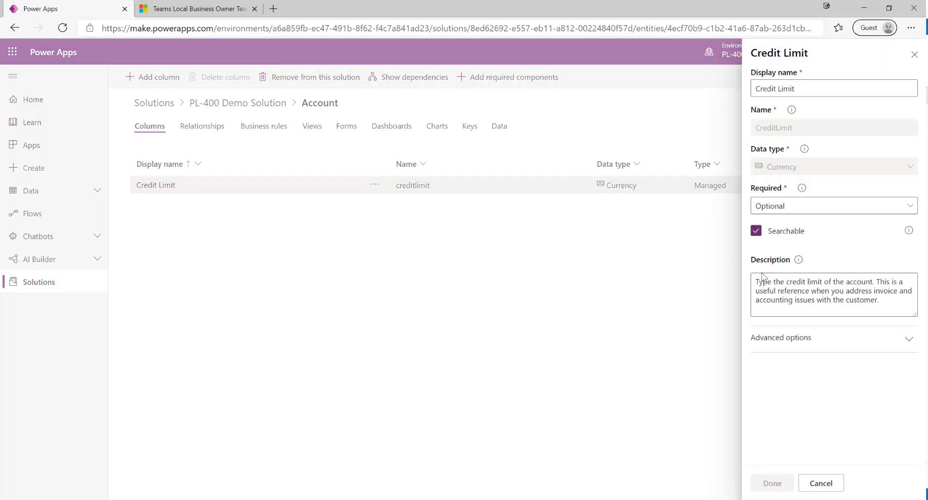
click(786, 339)
scroll(770, 266, down, 3)
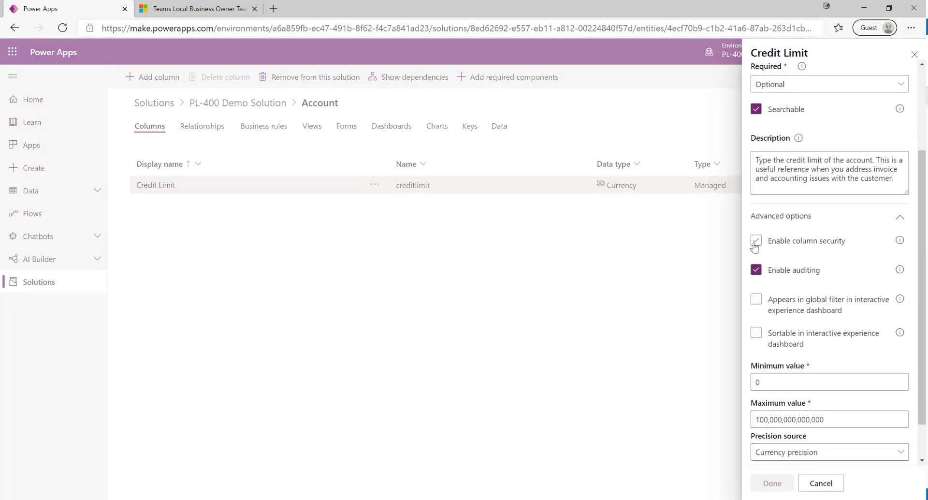
click(756, 241)
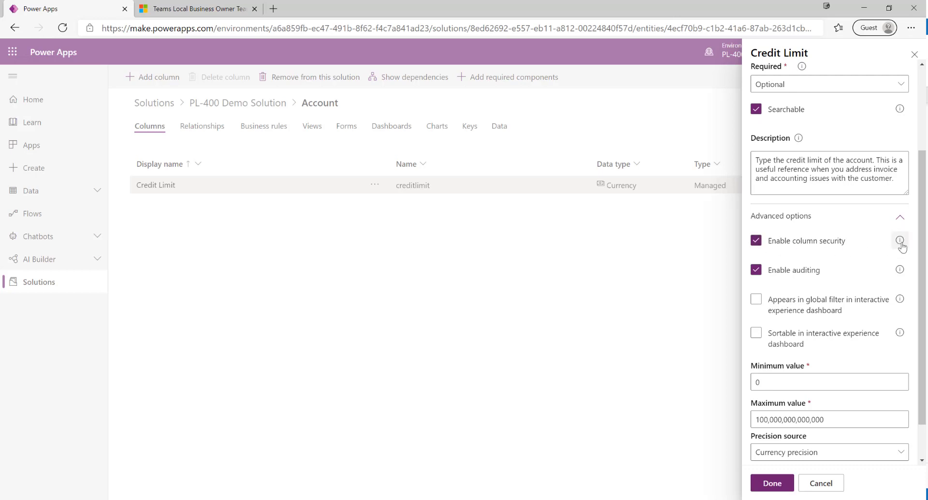
click(772, 482)
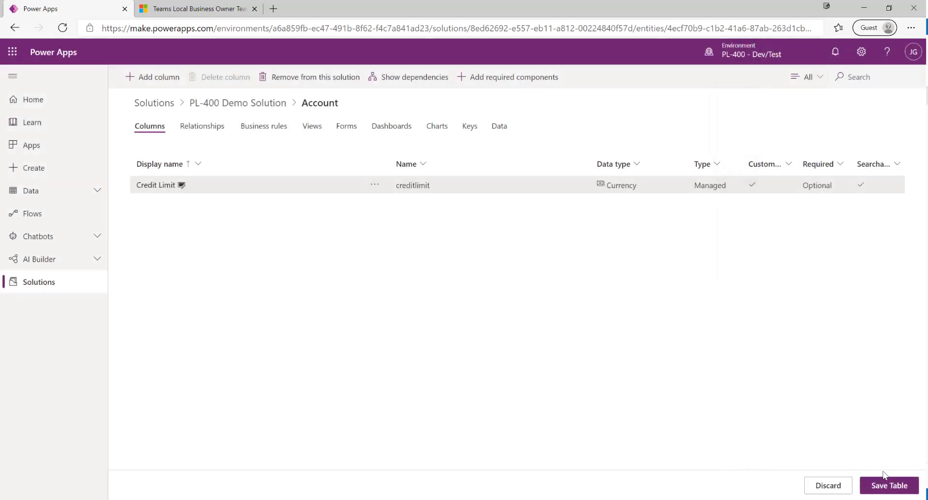
click(887, 488)
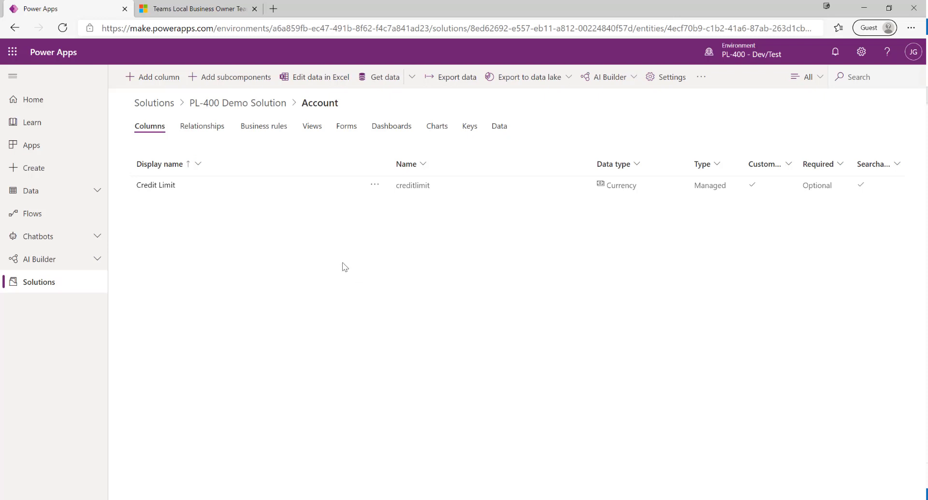
click(241, 104)
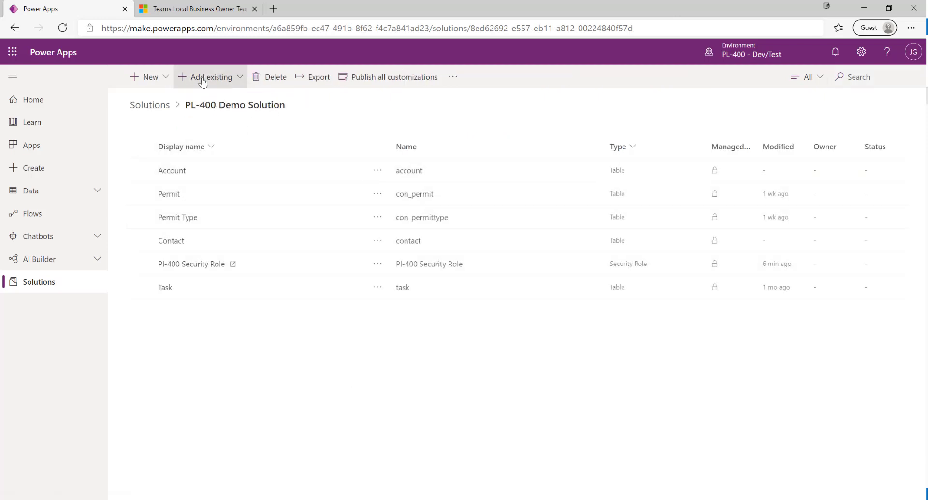
Create a column security profile named 'PL-400 Column Security Profile' and save it.
click(165, 77)
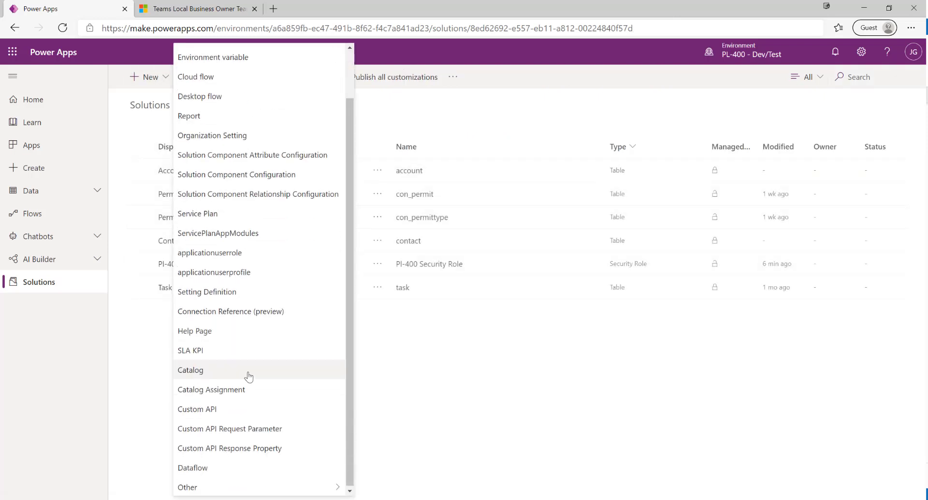
mouse_move(300, 485)
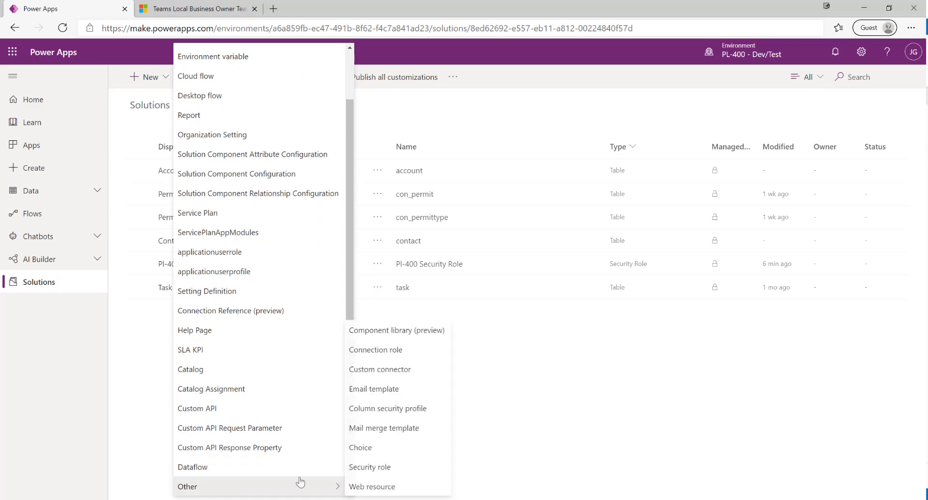
click(391, 408)
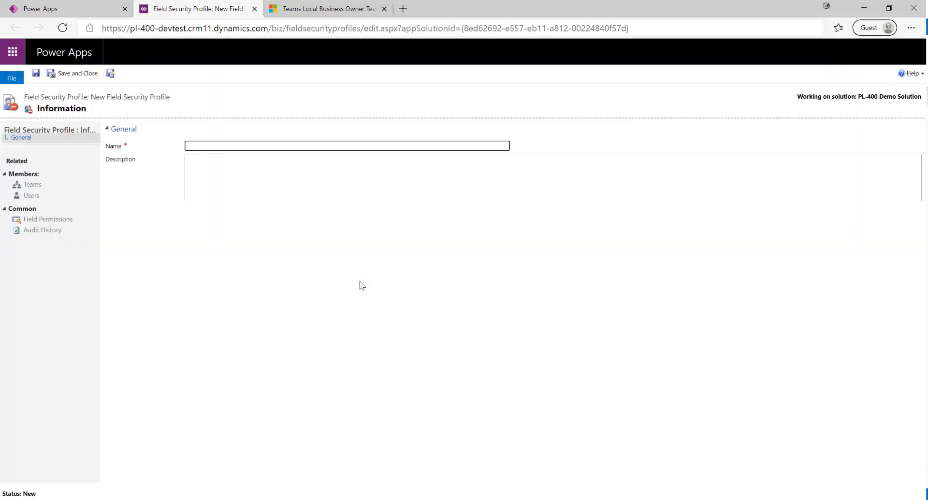
text(PL-400 Field Security Profile)
drag(213, 146, 206, 146)
text(Column Security Profile)
key(Tab)
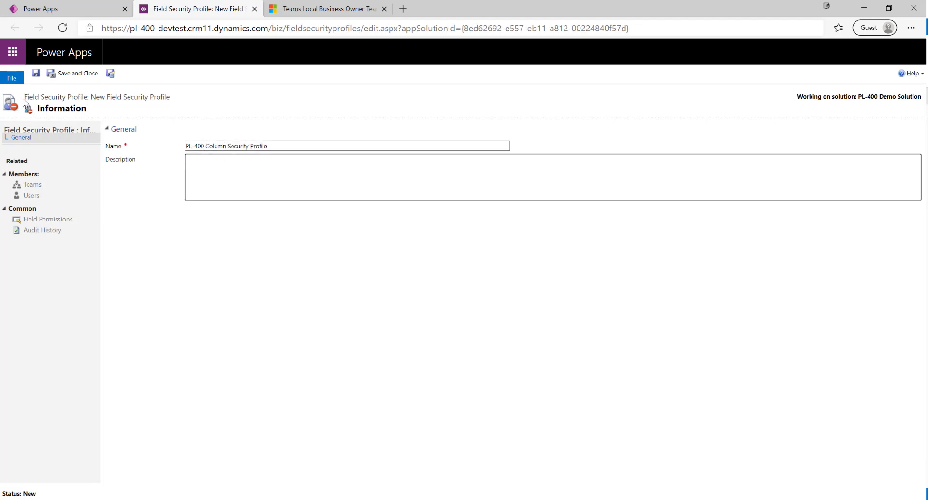
click(300, 341)
click(36, 74)
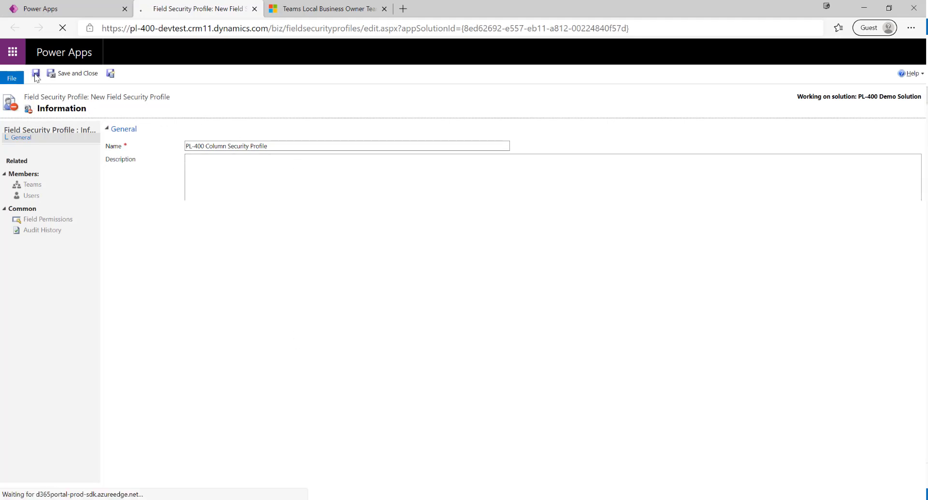
Add Accounts Team as a team member of the profile, then view its Field Permissions.
click(32, 184)
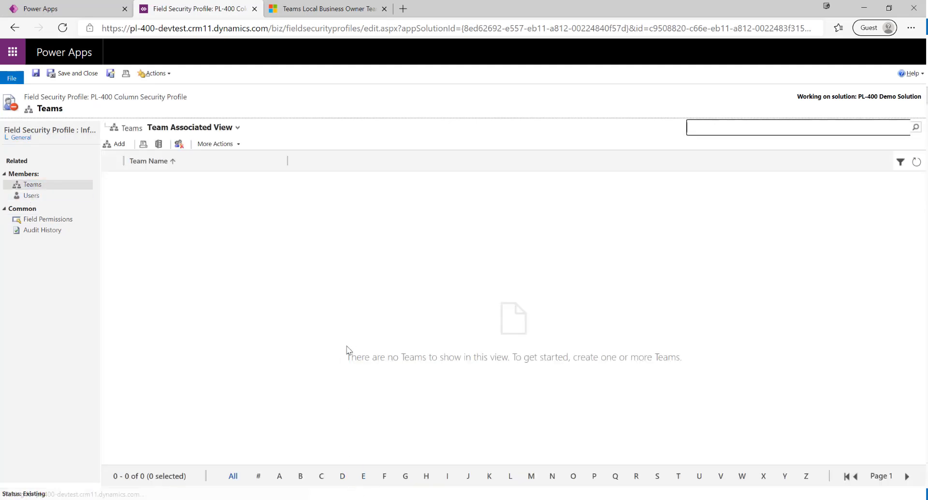
click(110, 144)
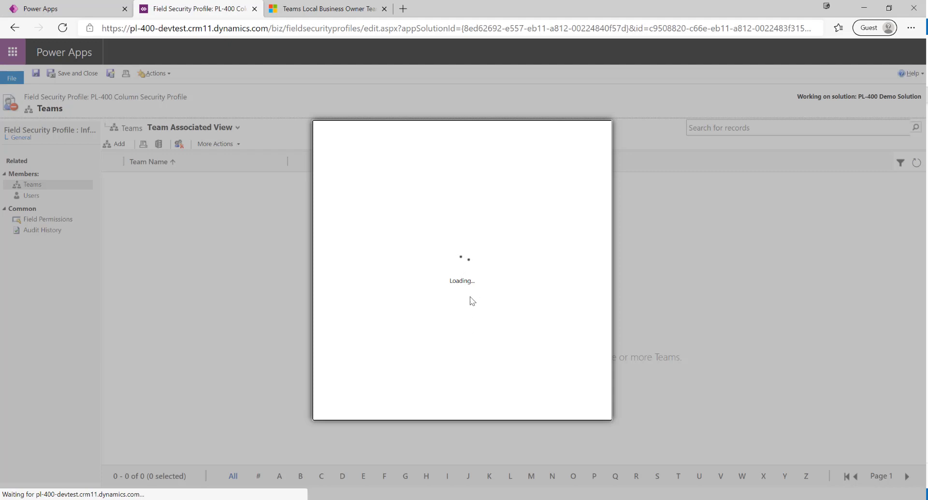
click(341, 284)
click(352, 388)
click(526, 430)
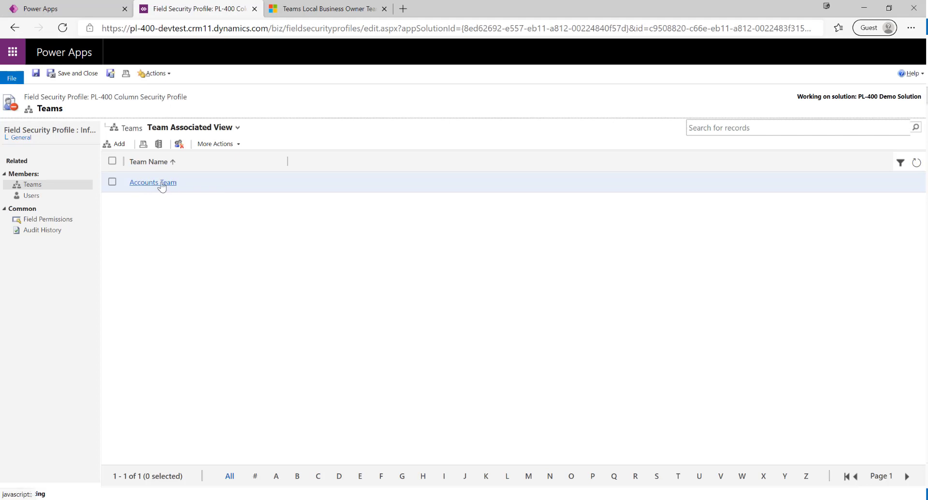
click(48, 222)
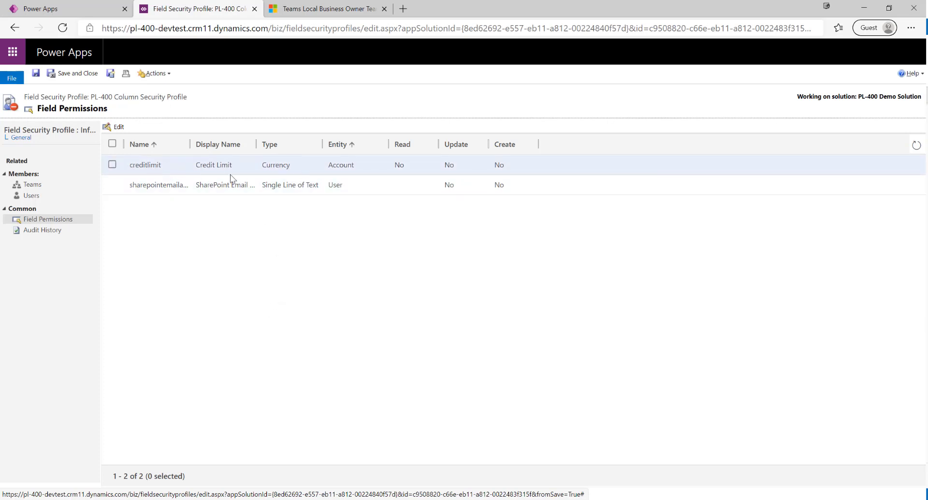
Set Credit Limit's Allow Update and Allow Create to Yes, then save and close.
click(113, 165)
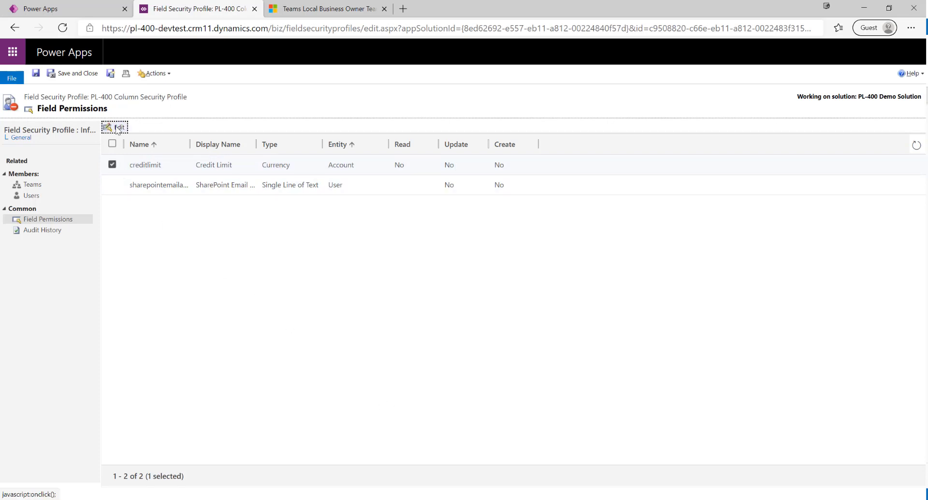
click(117, 128)
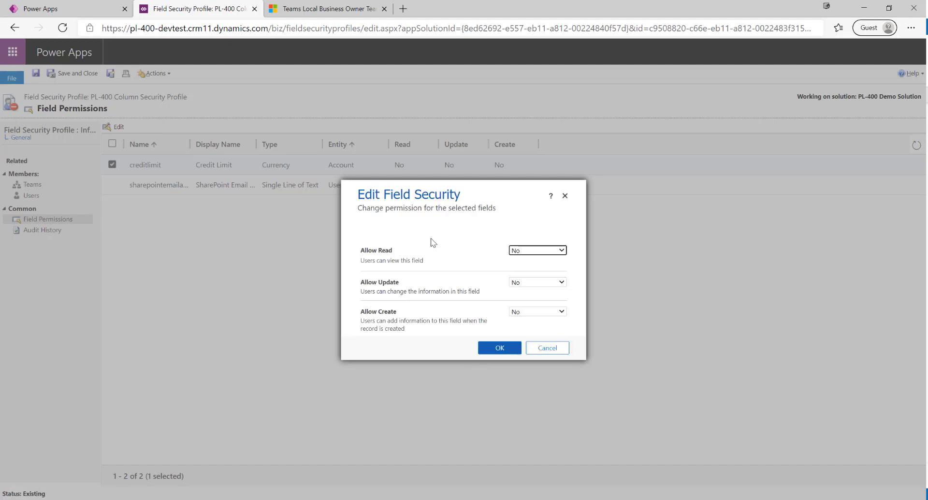
click(520, 284)
click(517, 293)
click(540, 312)
click(526, 323)
click(501, 347)
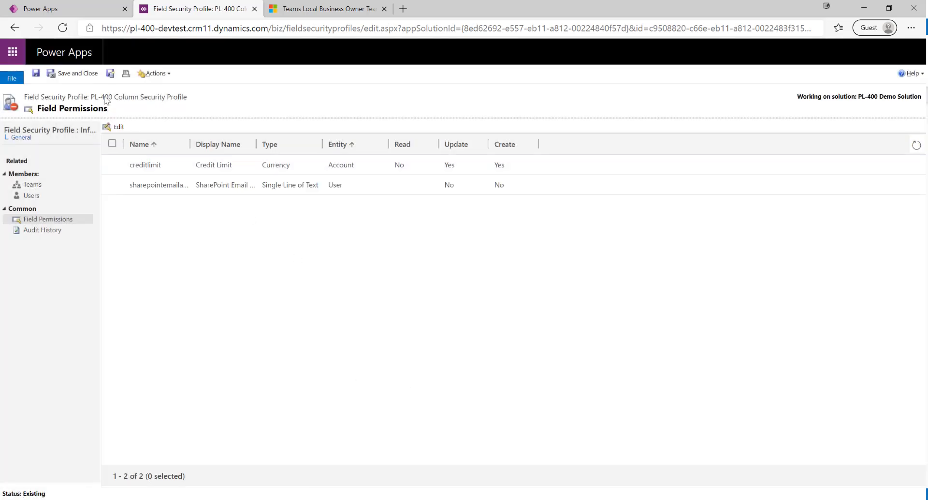
click(77, 75)
Click Done to return to the PL-400 Demo Solution component list.
click(533, 311)
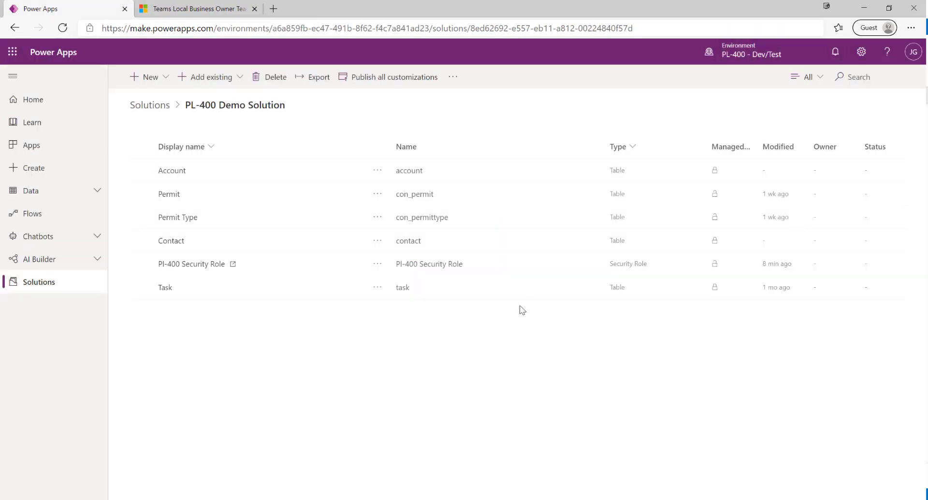